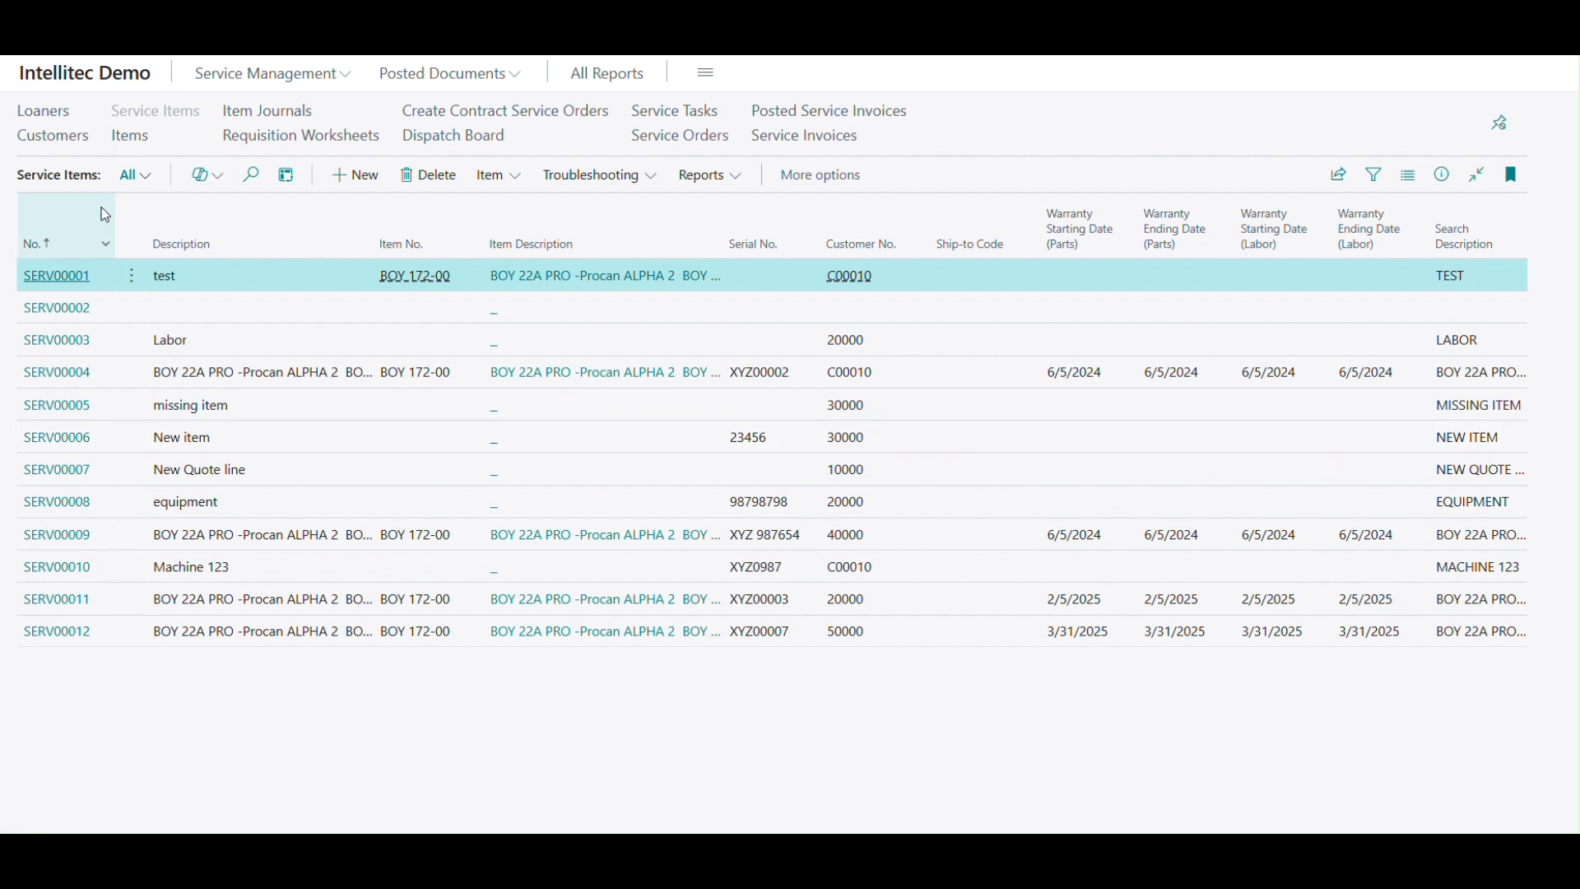
- Switch to the Word document to review the field service scenarios, and return to the Service Items list
mouse_move(106, 215)
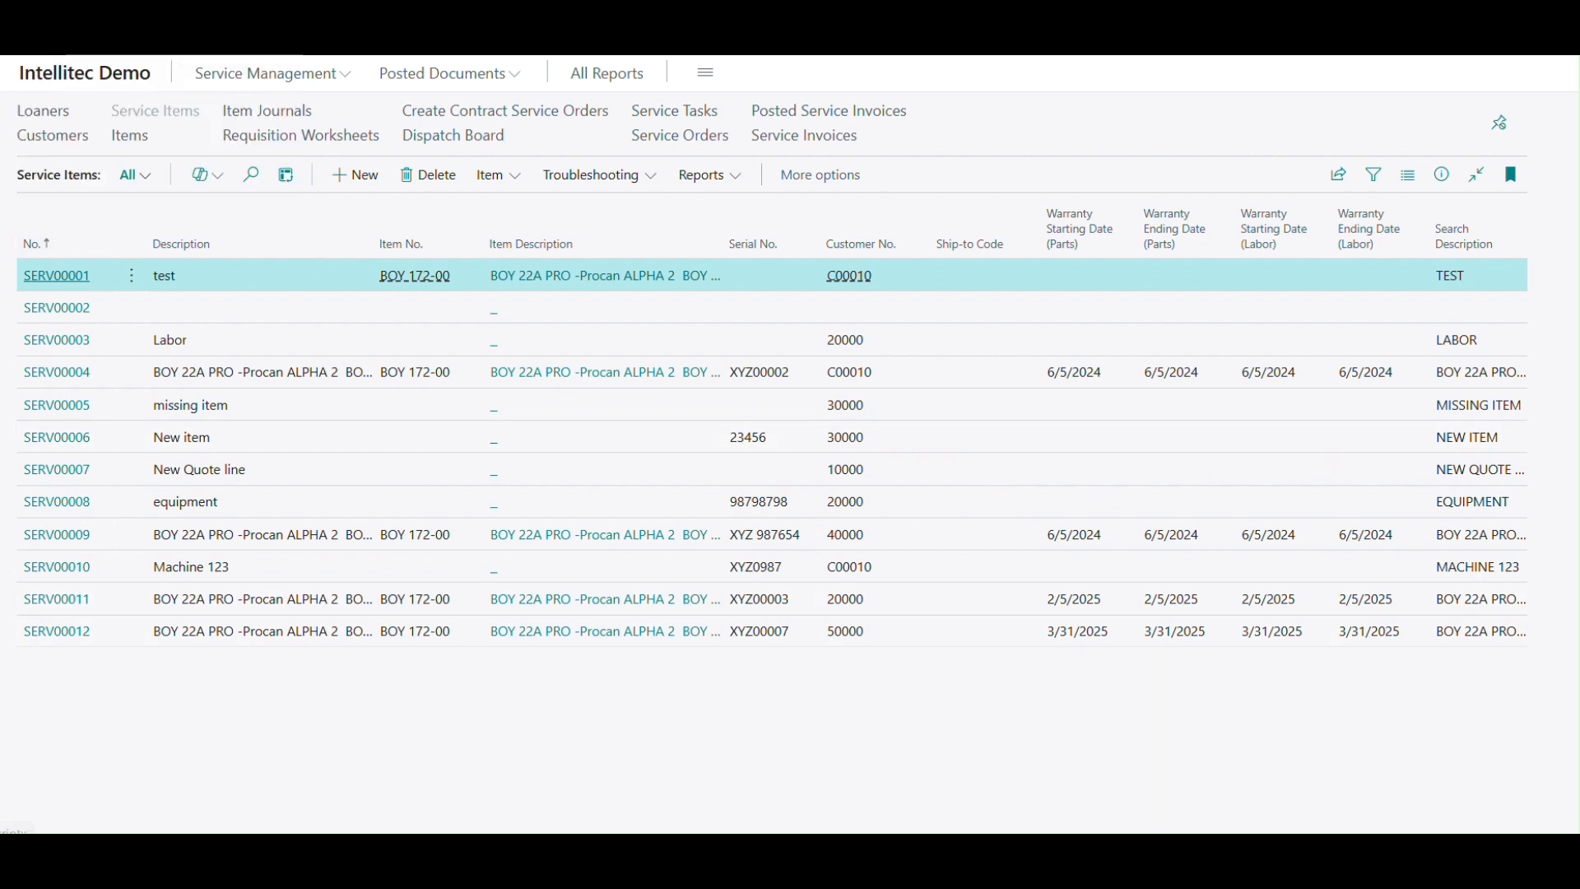
key("alt+Tab")
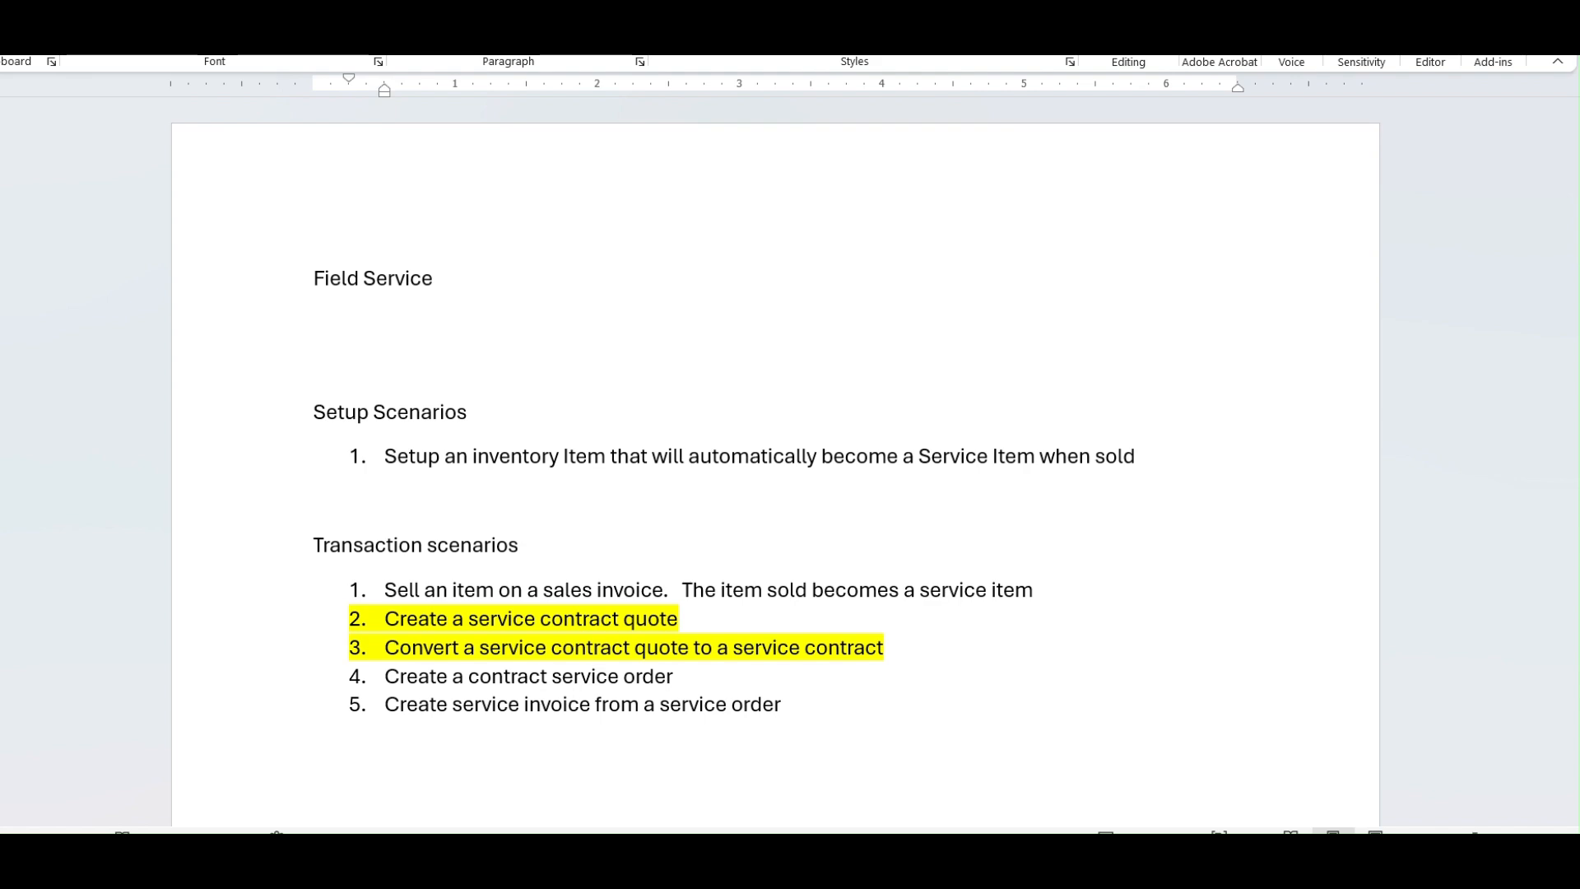
key("alt+Tab")
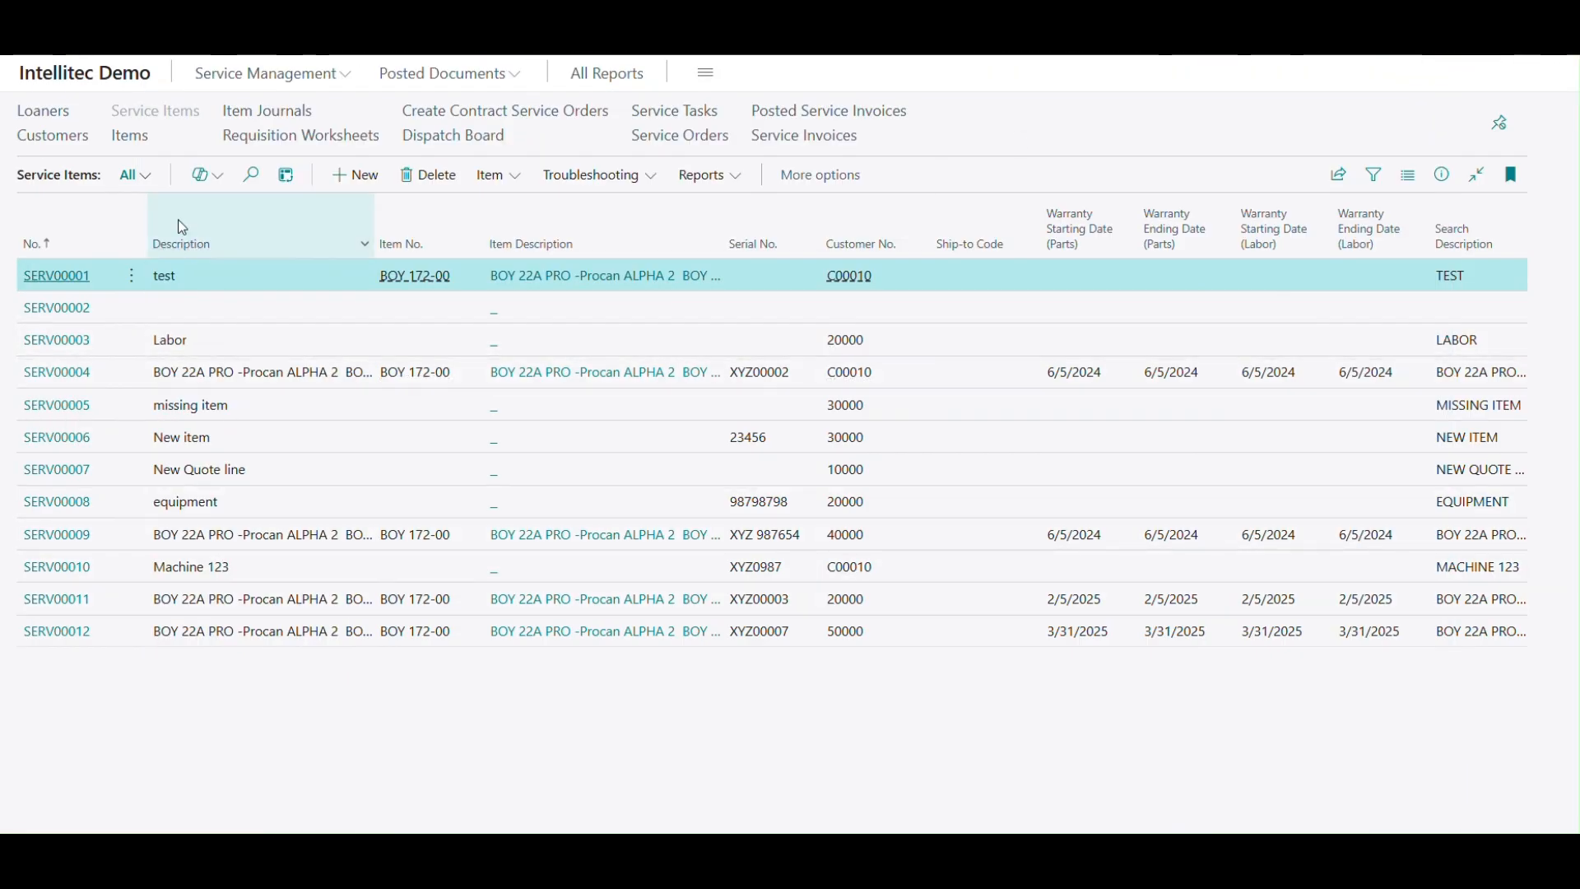
- Open the Service Contract Quotes list under Service Management and create a new quote
left_click(97, 80)
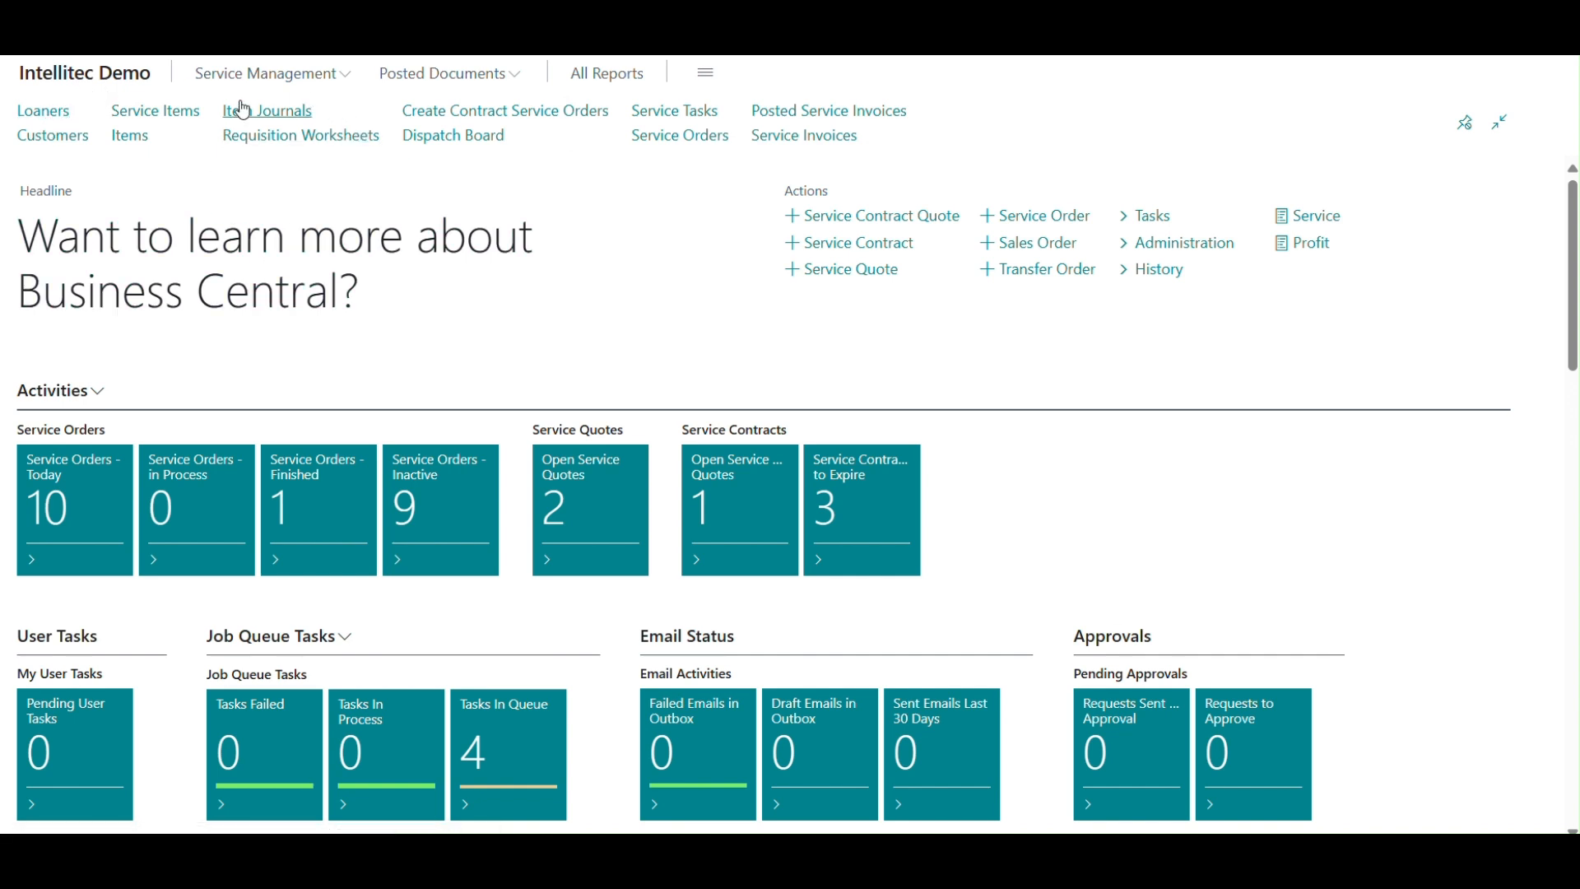
left_click(271, 76)
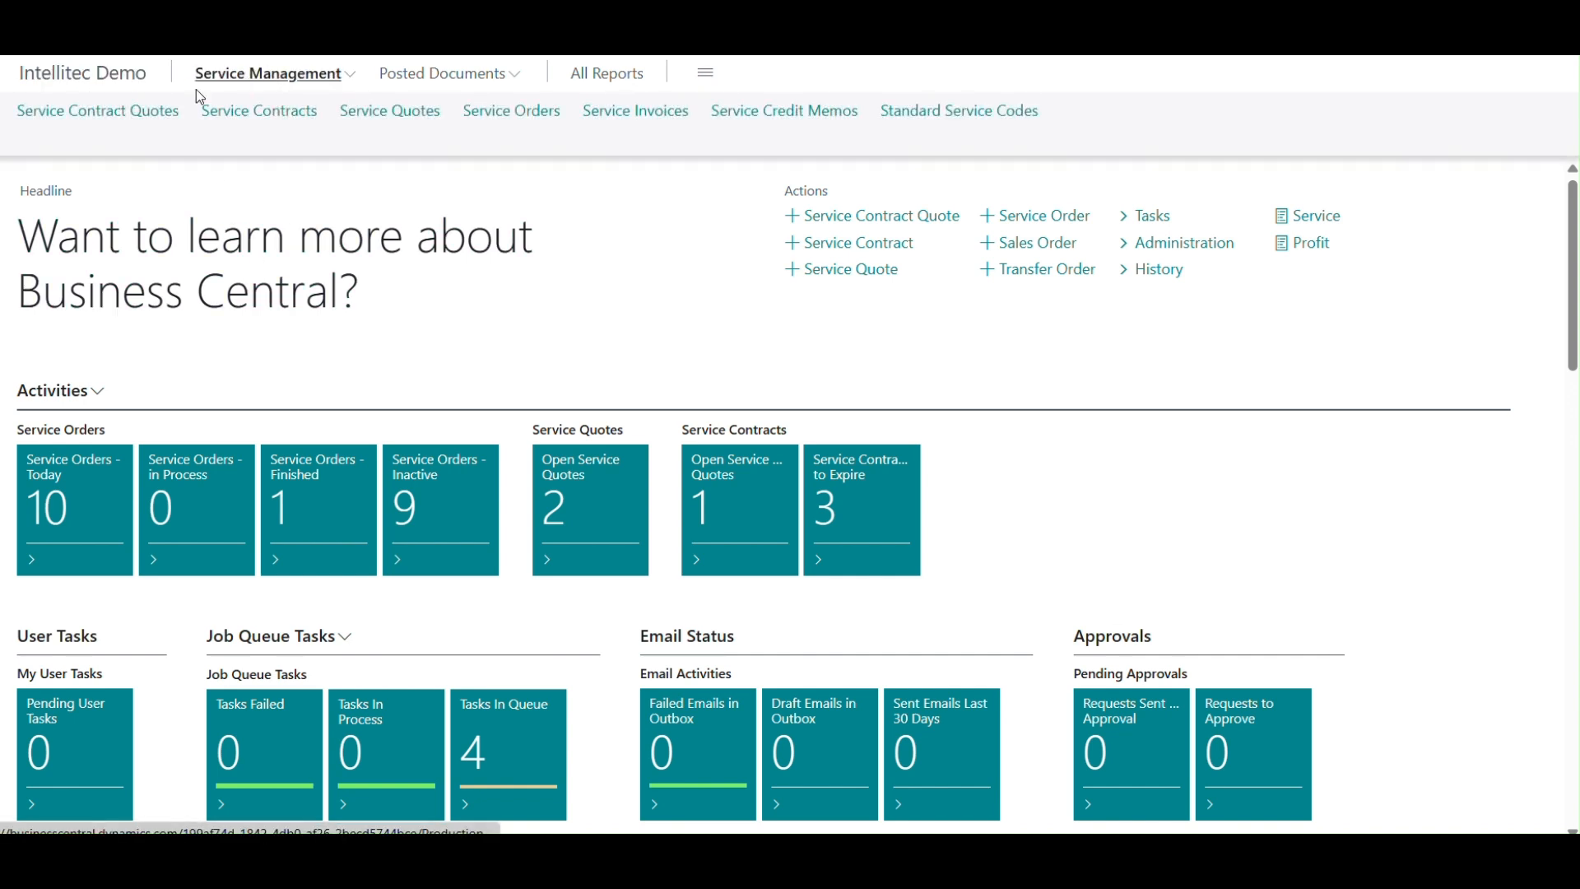
left_click(80, 115)
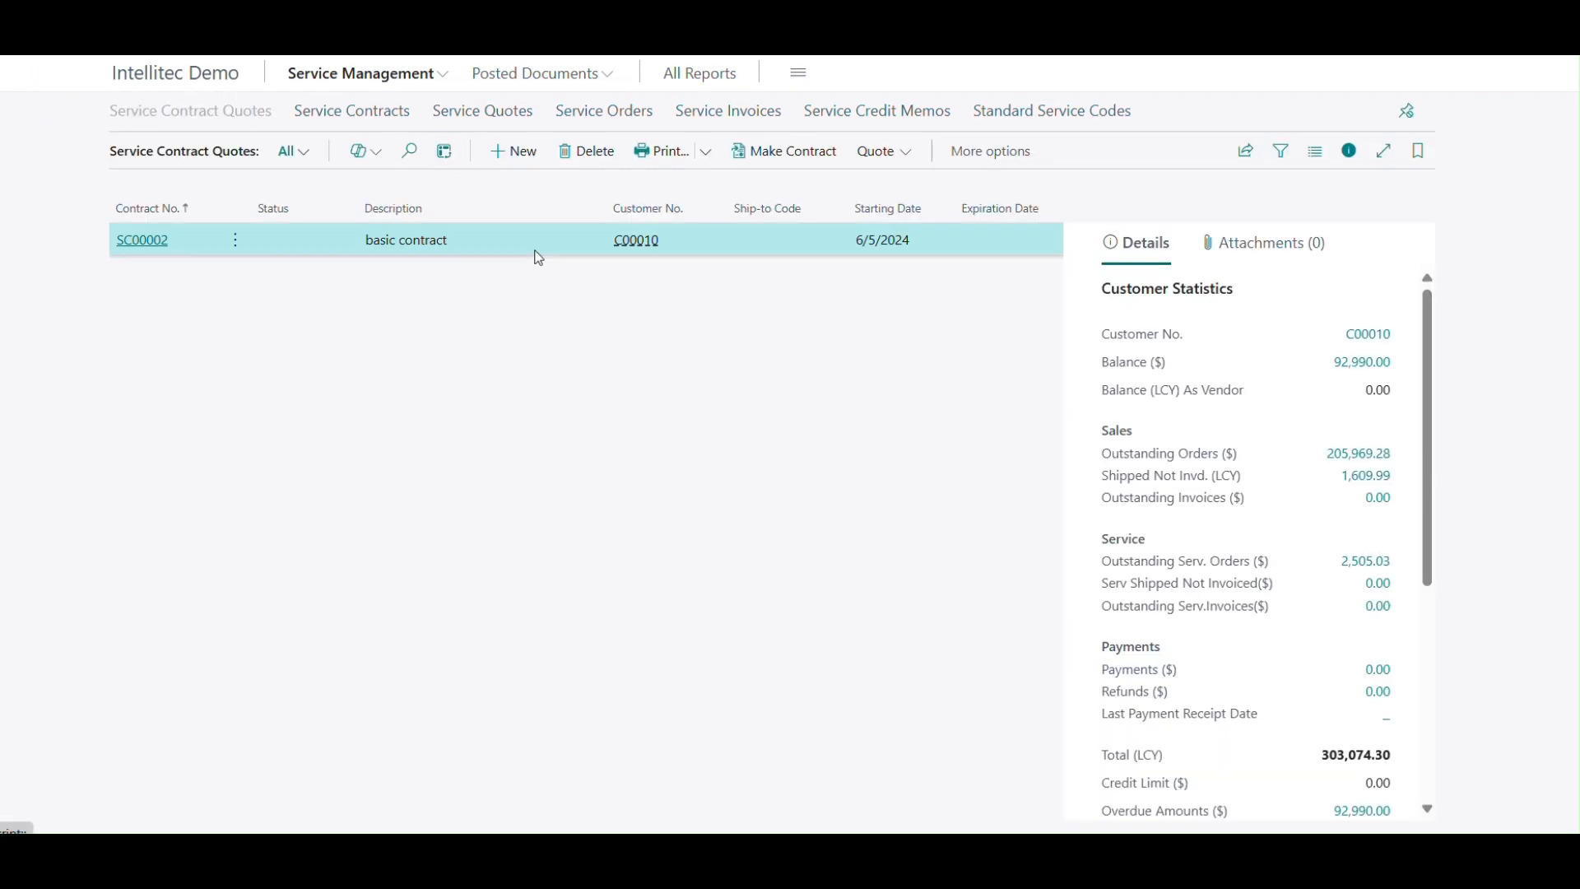
left_click(516, 153)
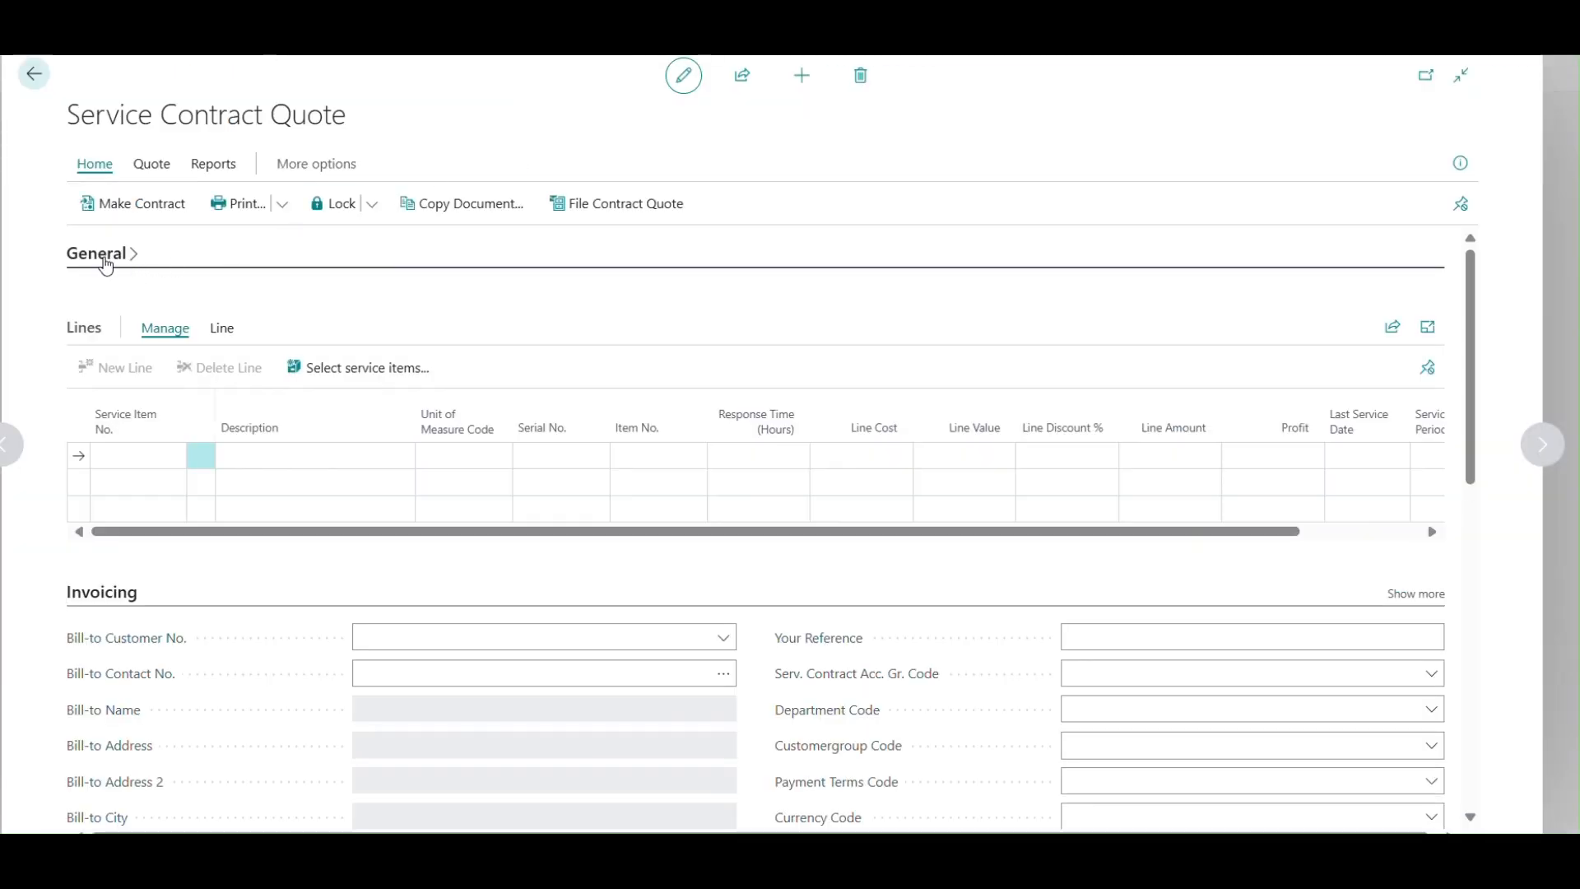
- Expand the General section of the new quote and choose Relecloud as the customer
left_click(96, 253)
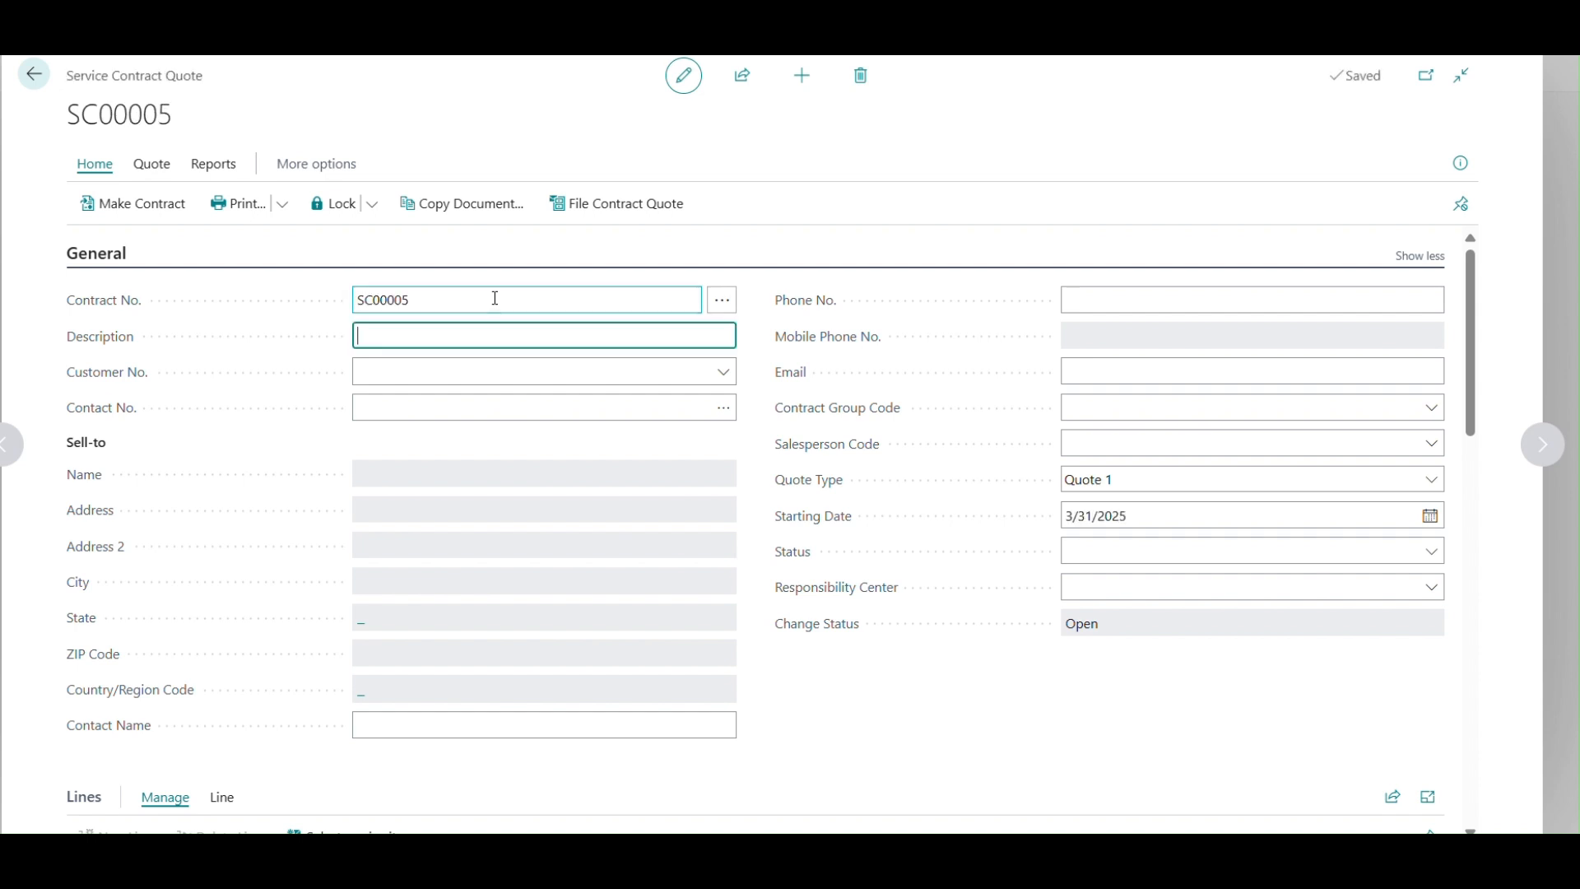
left_click(724, 372)
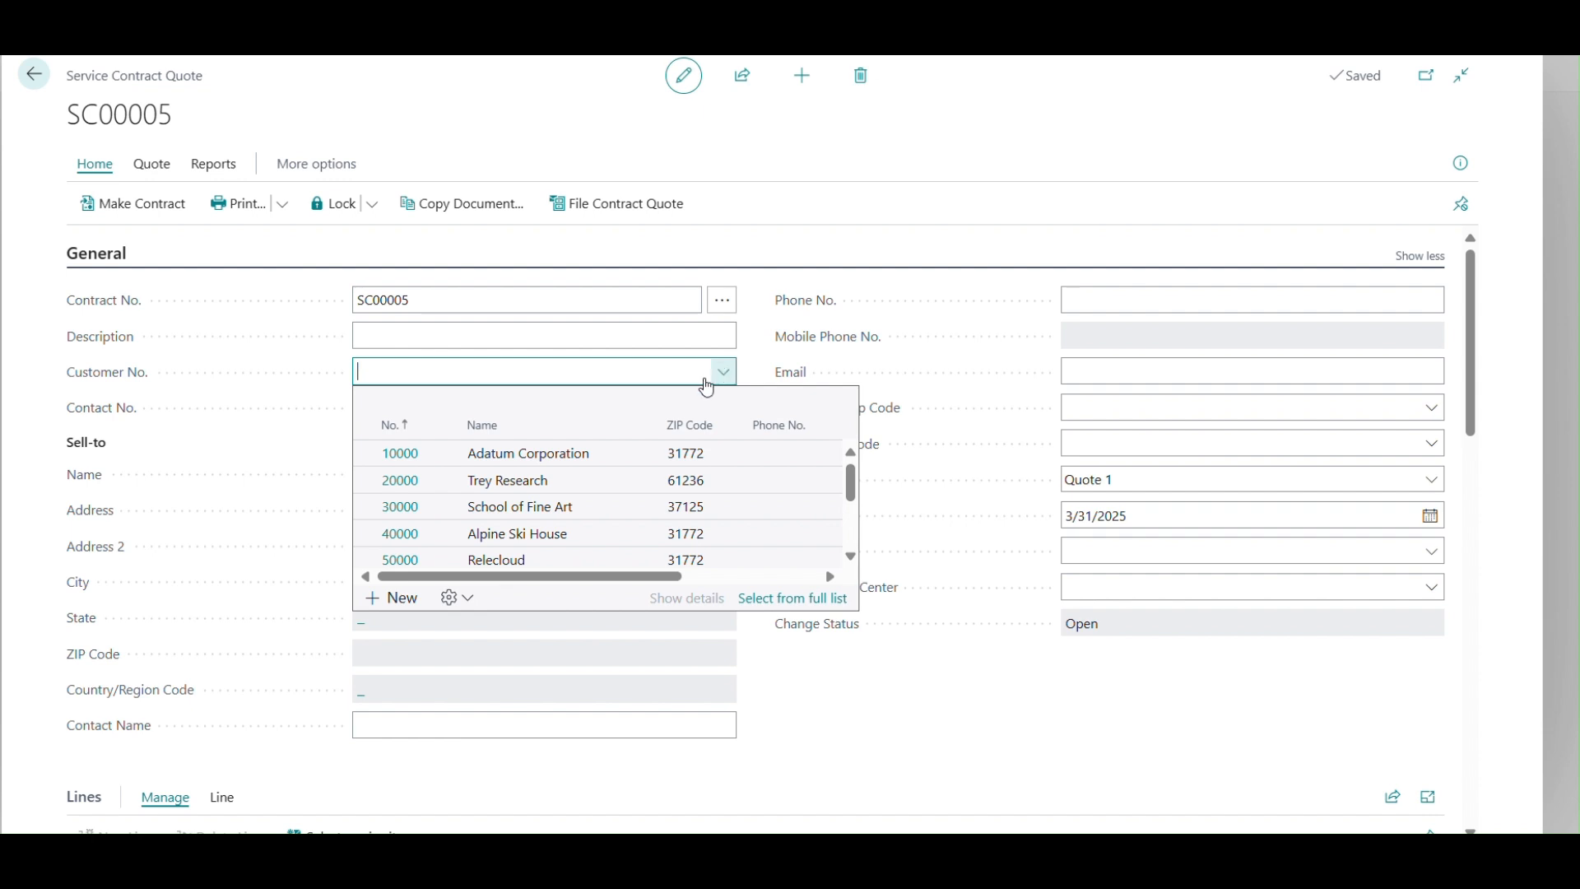
left_click(362, 559)
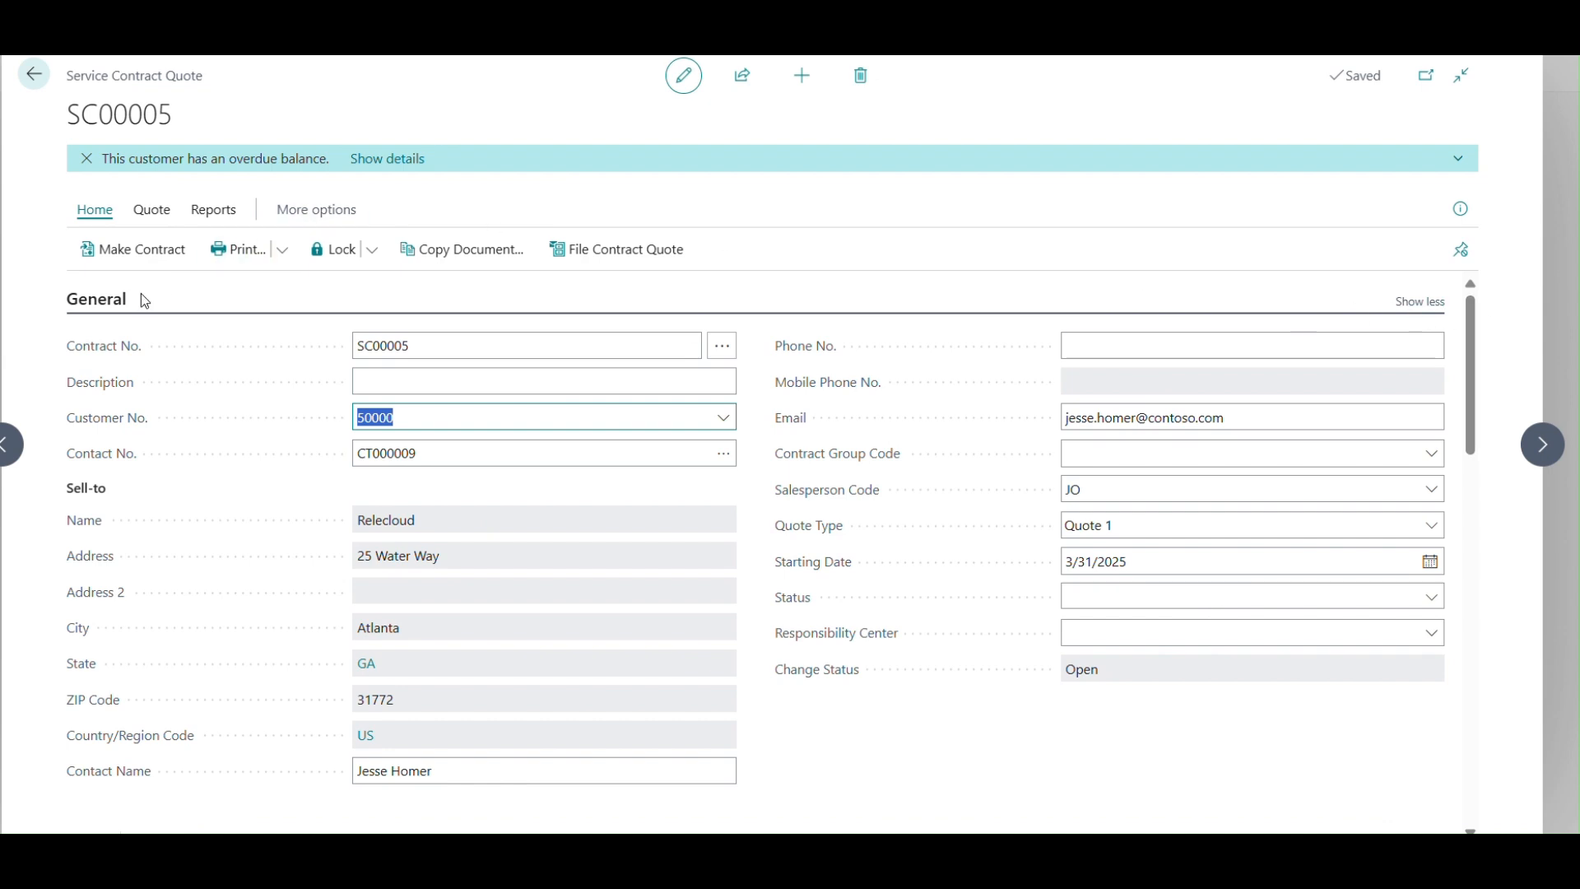
- Collapse the General, Invoicing and Shipping sections and set the Service Order Type to PM (Preventative Maintenance)
left_click(89, 305)
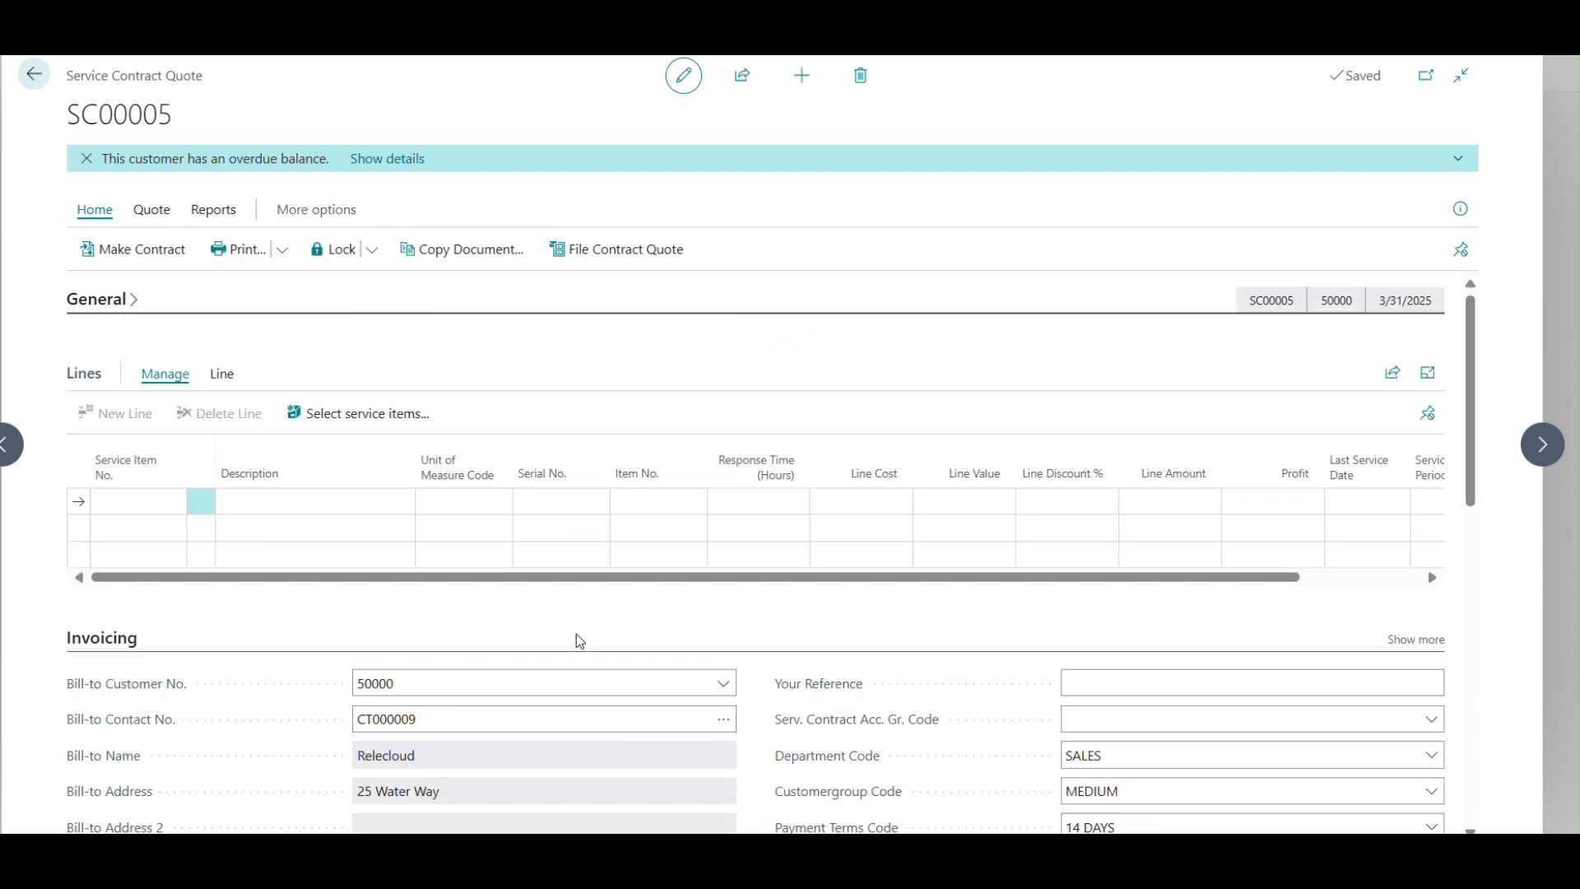
left_click(93, 646)
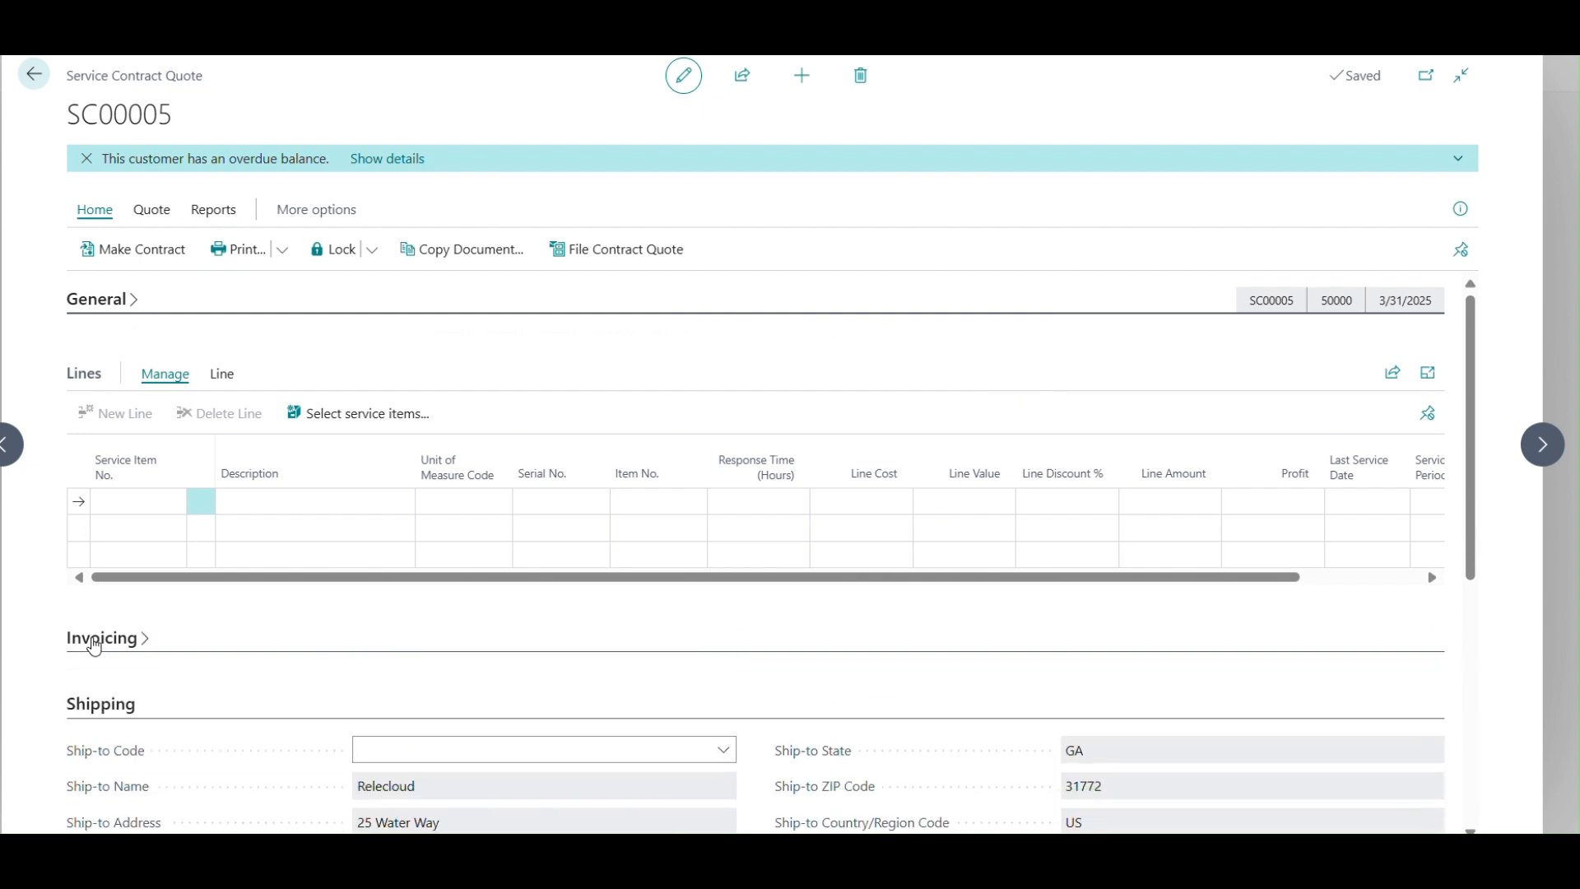
left_click(110, 705)
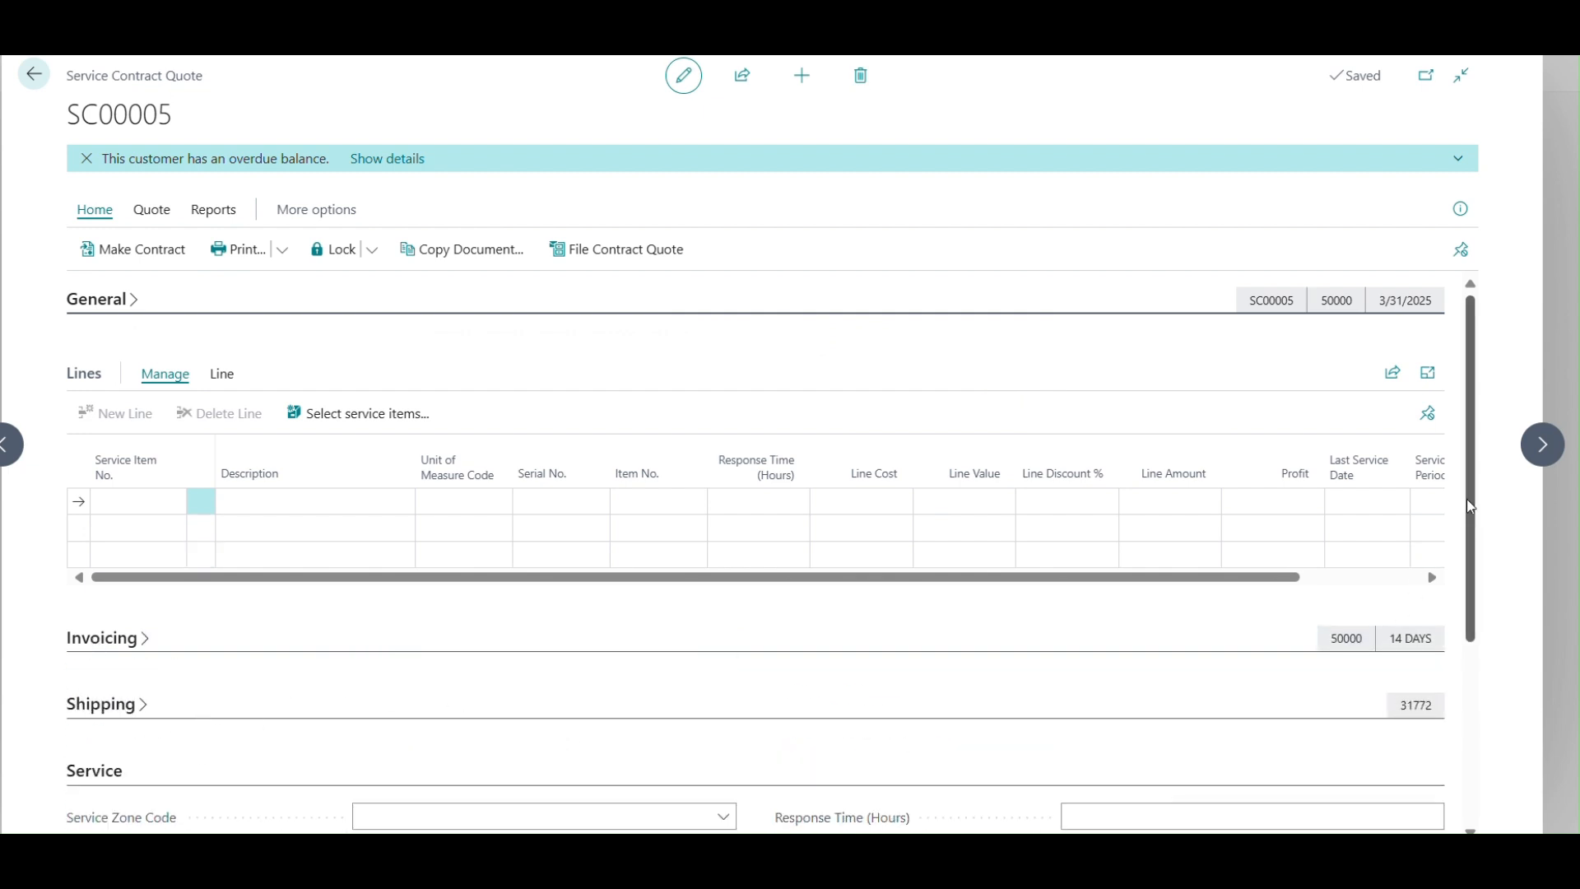
left_click_drag(1472, 506, 1432, 626)
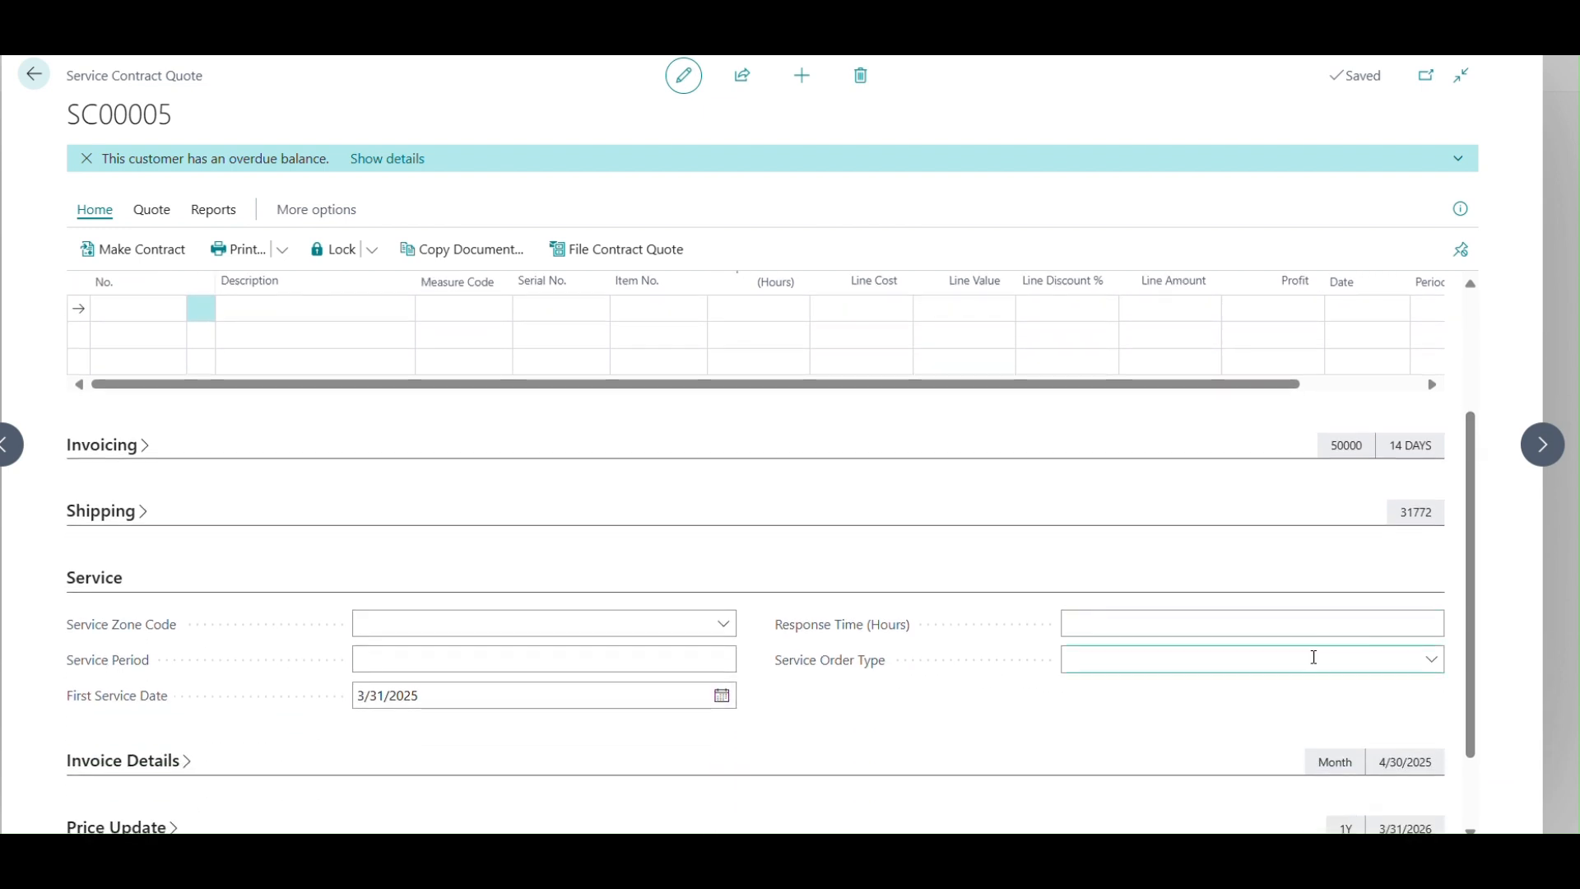
left_click(1436, 661)
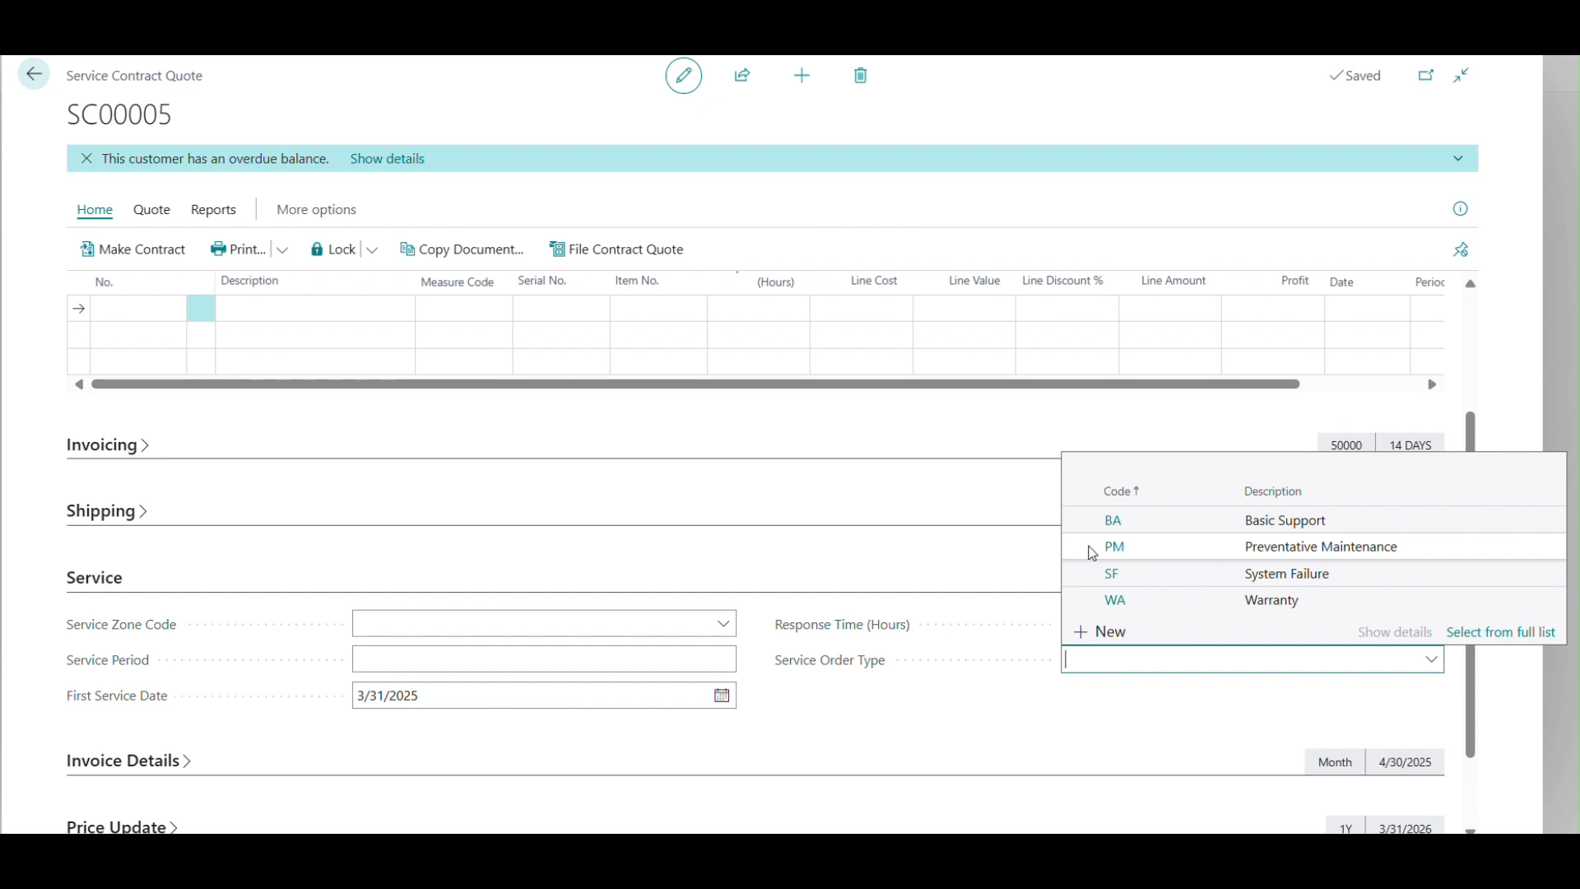
left_click(1092, 548)
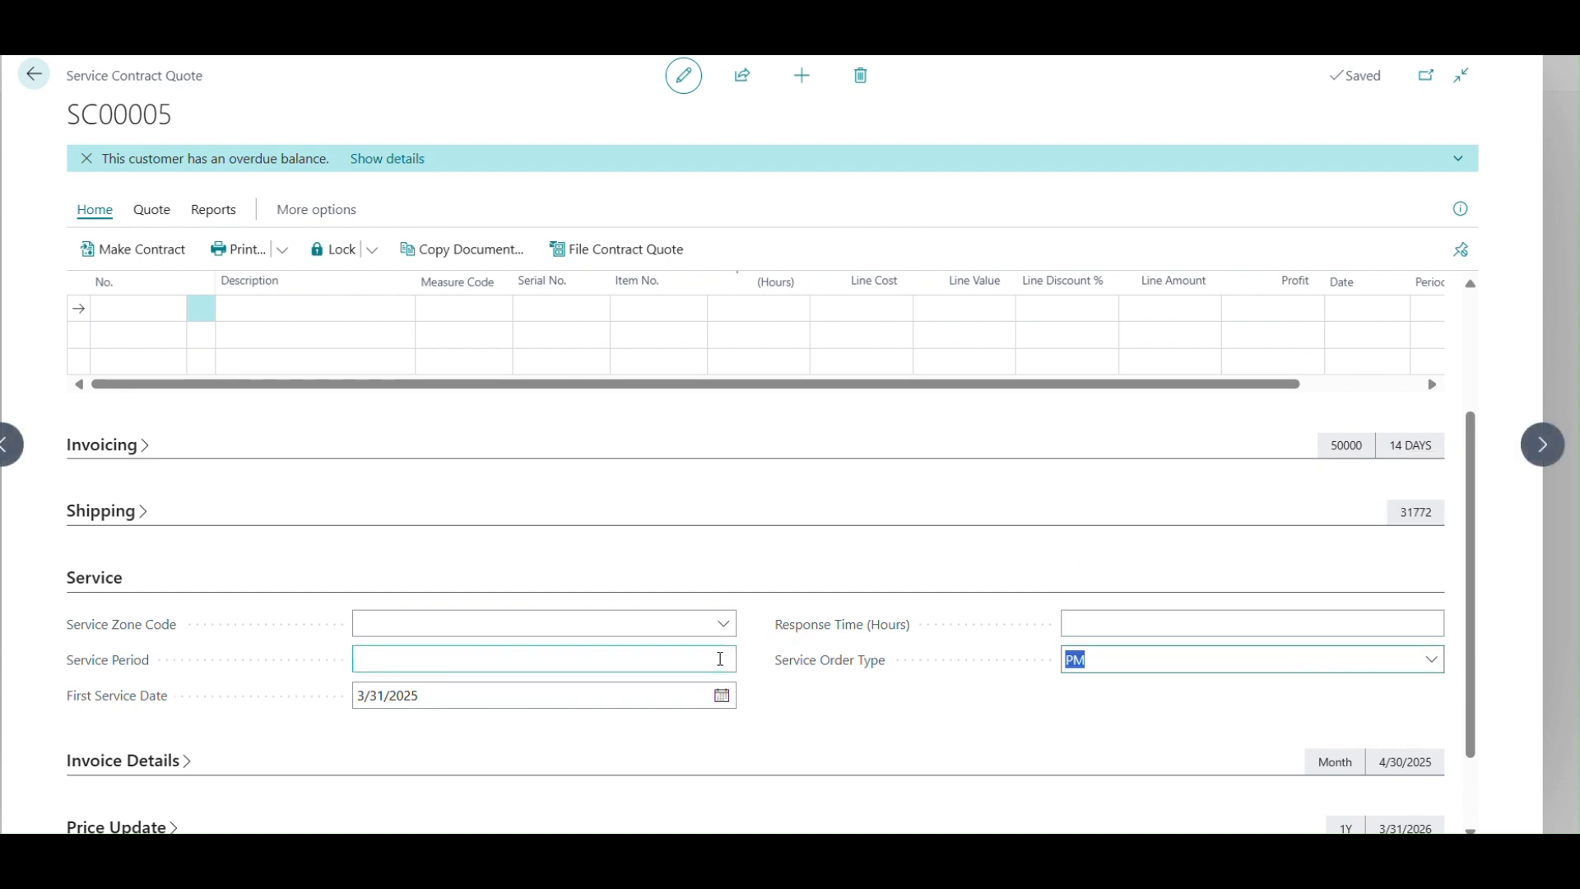
left_click(697, 651)
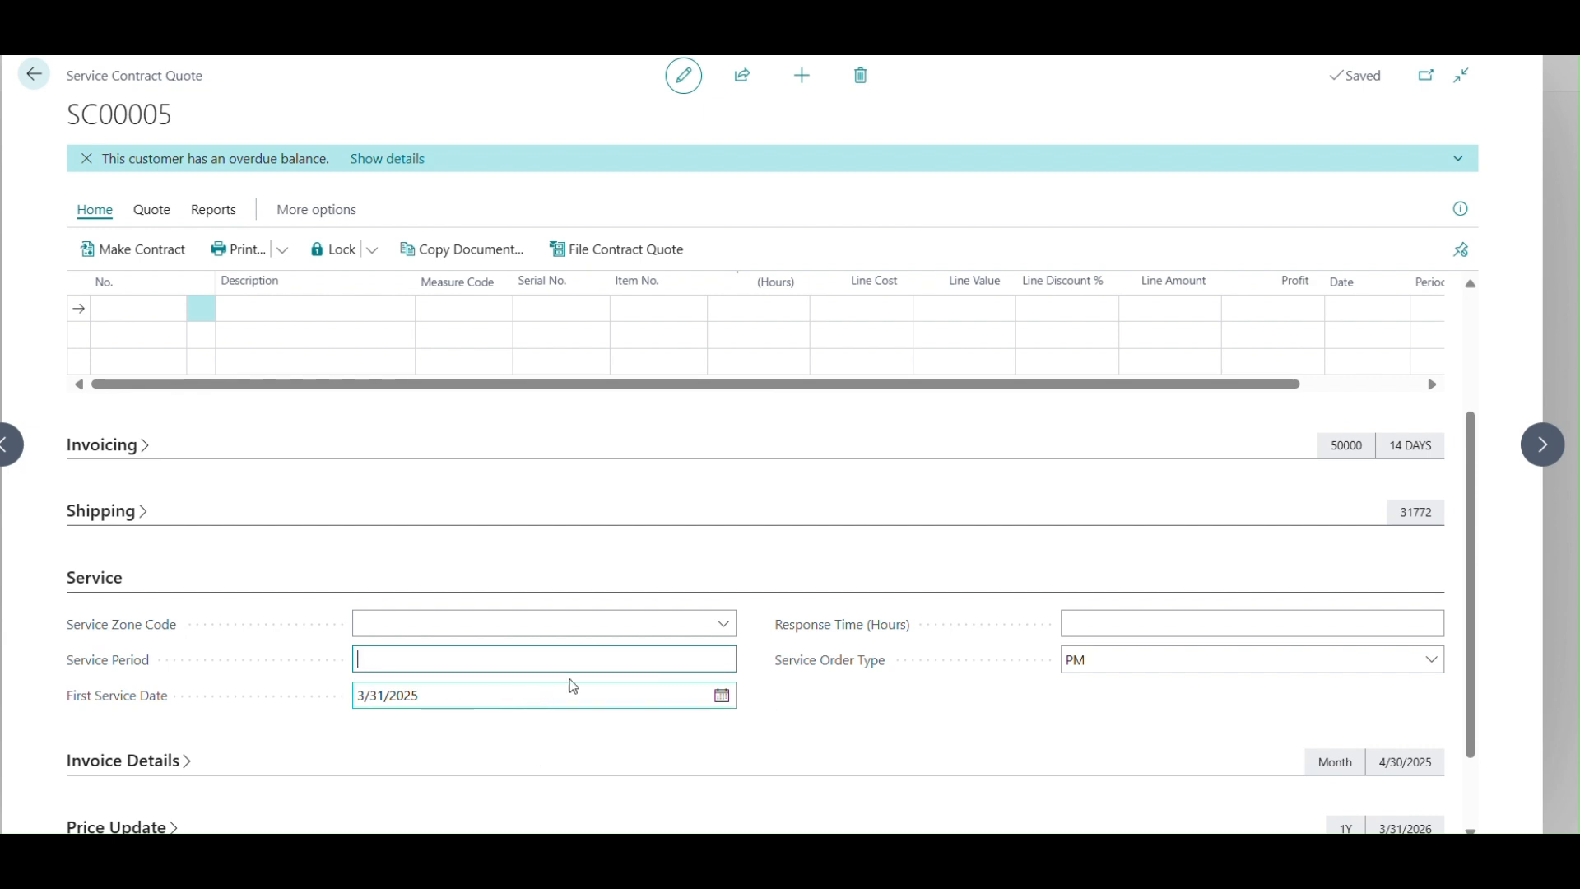
left_click(168, 309)
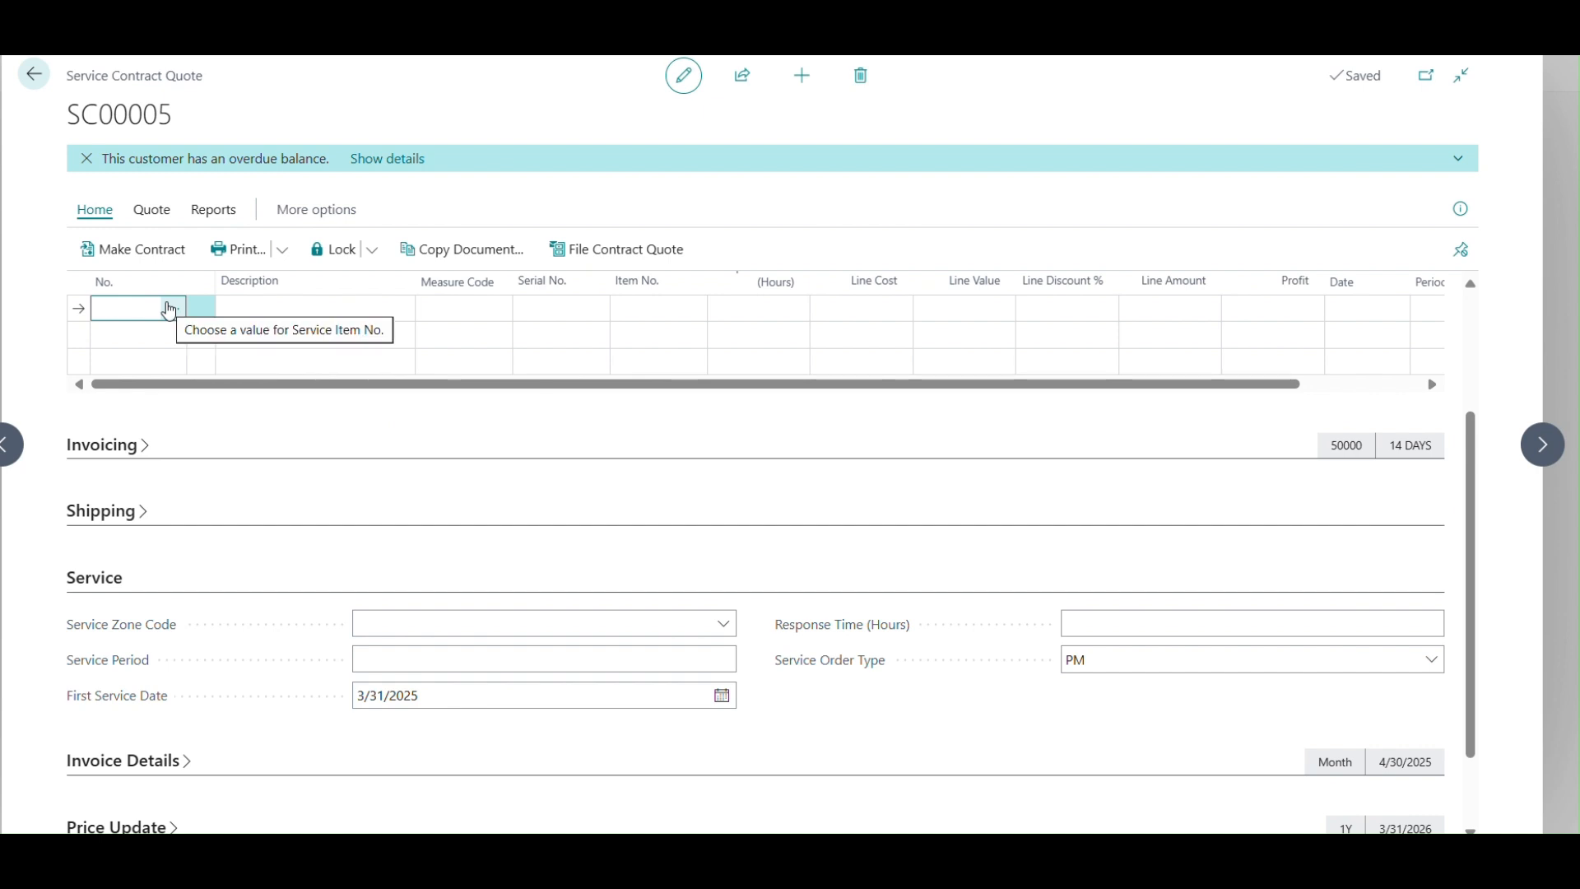
left_click(170, 308)
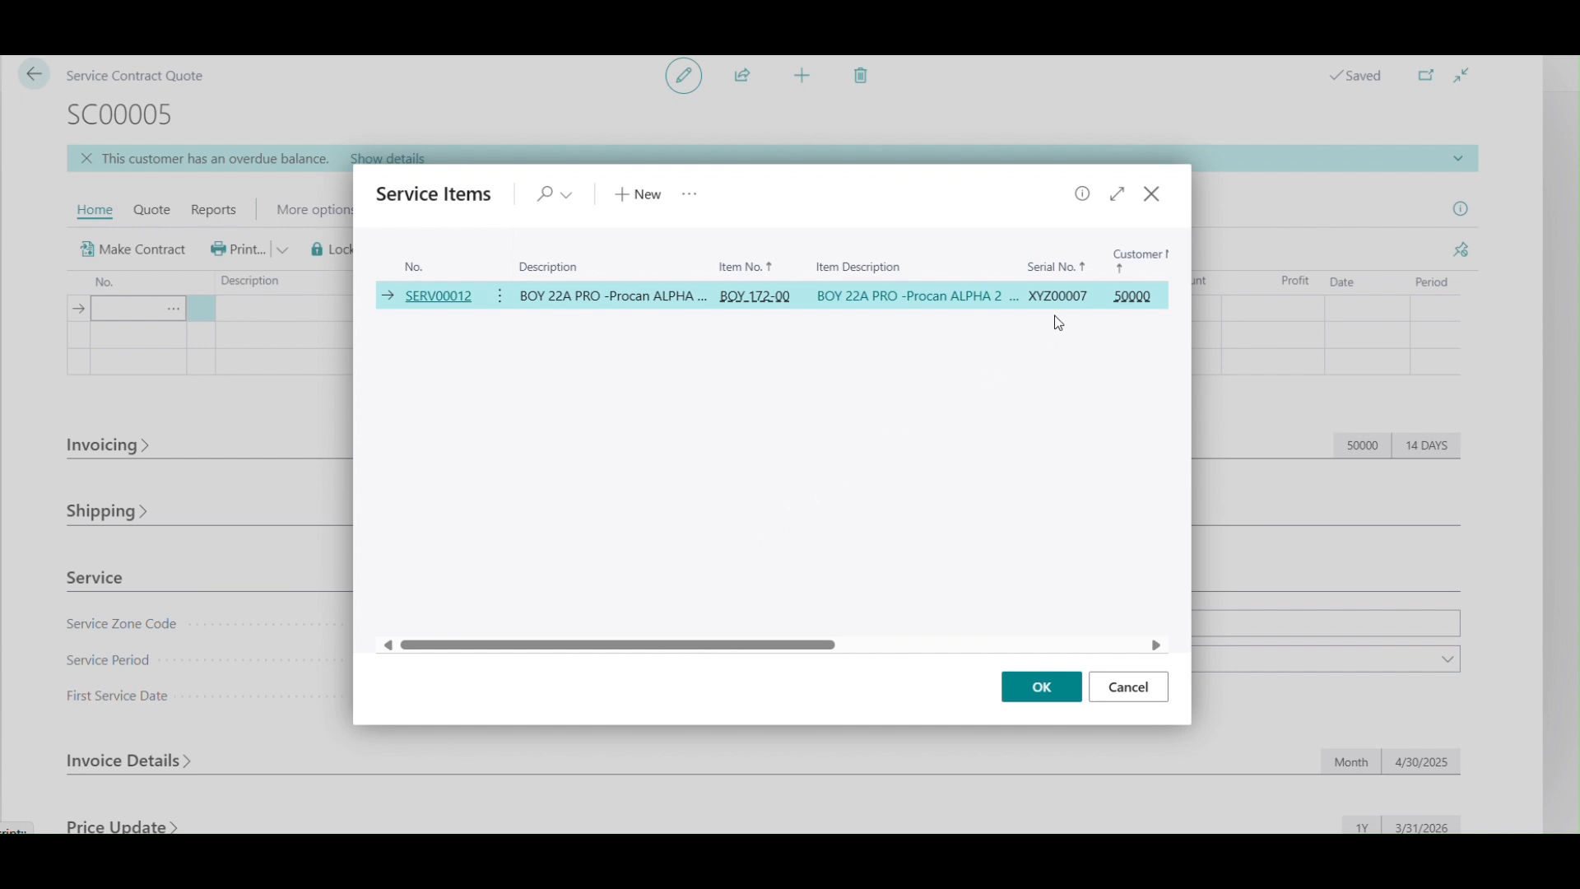
left_click(1038, 690)
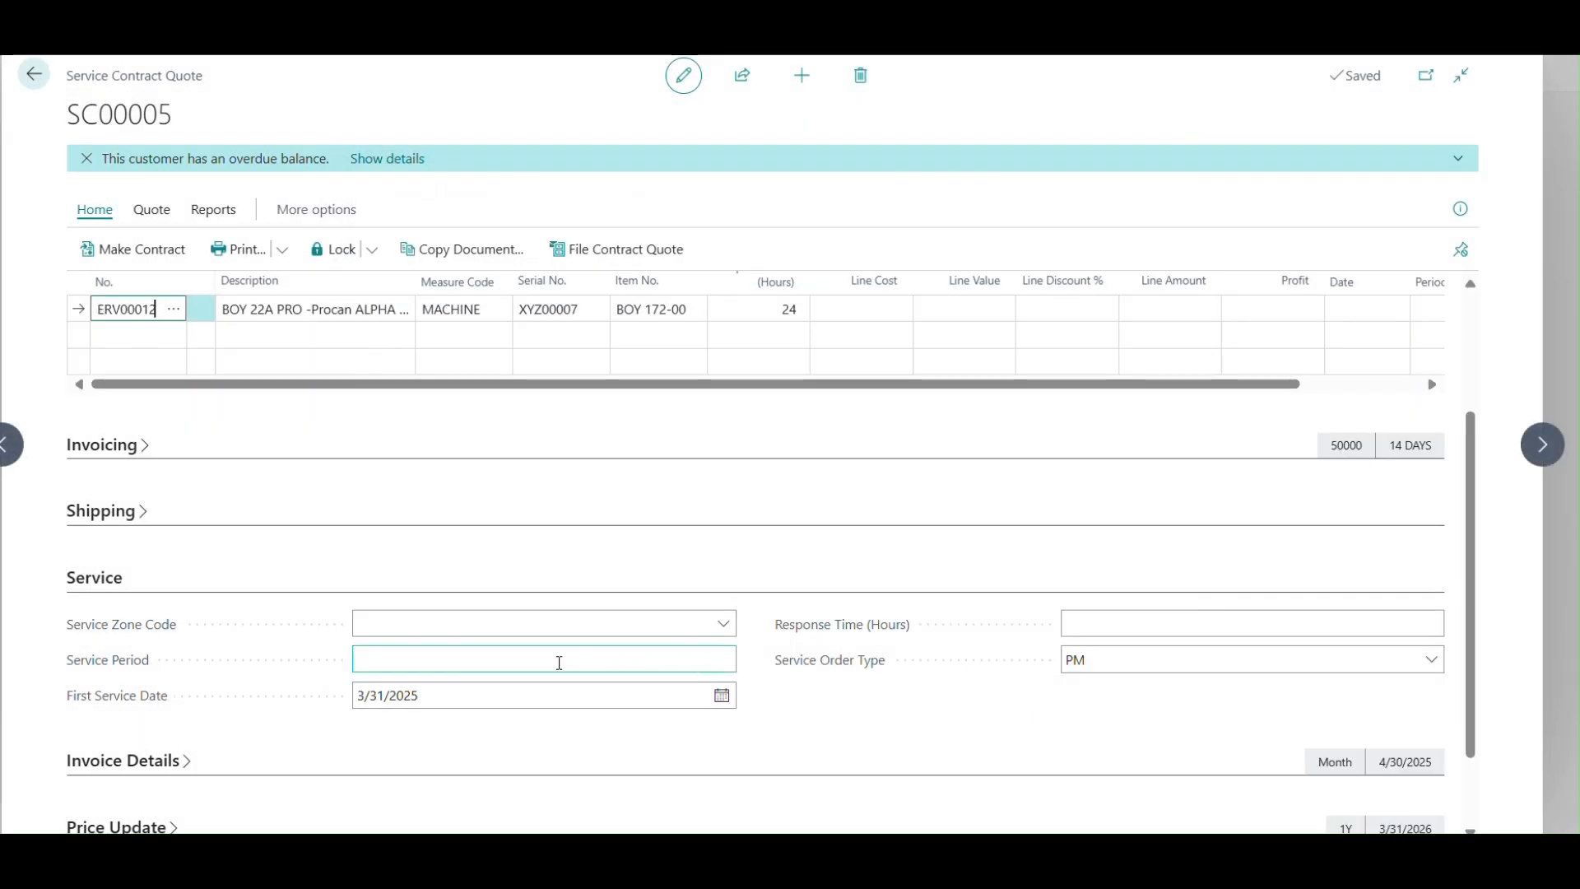
left_click(493, 662)
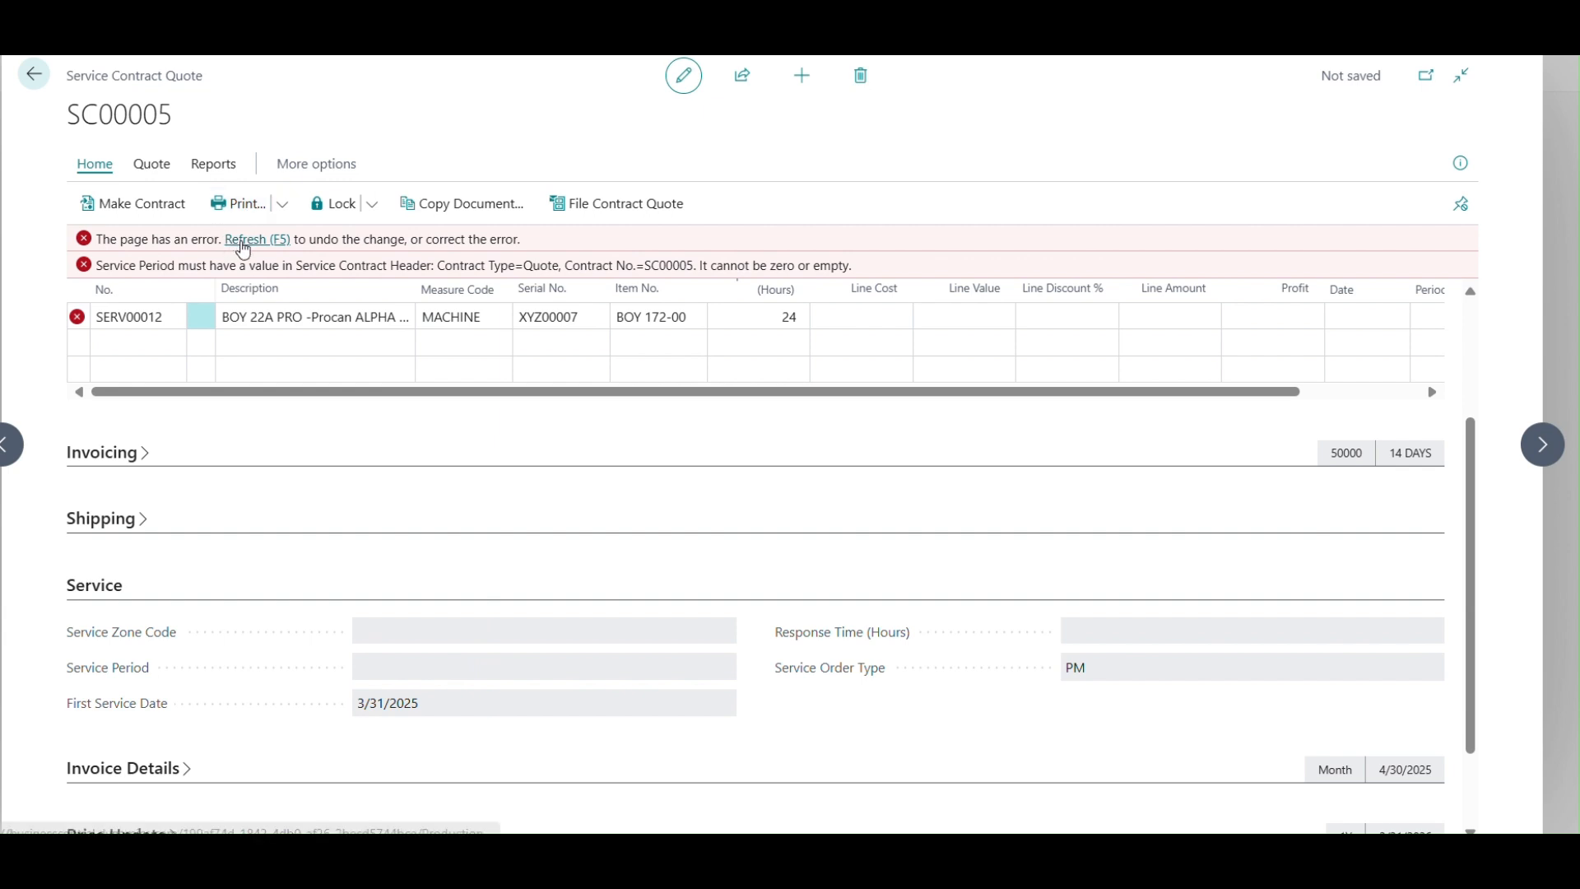
left_click(243, 241)
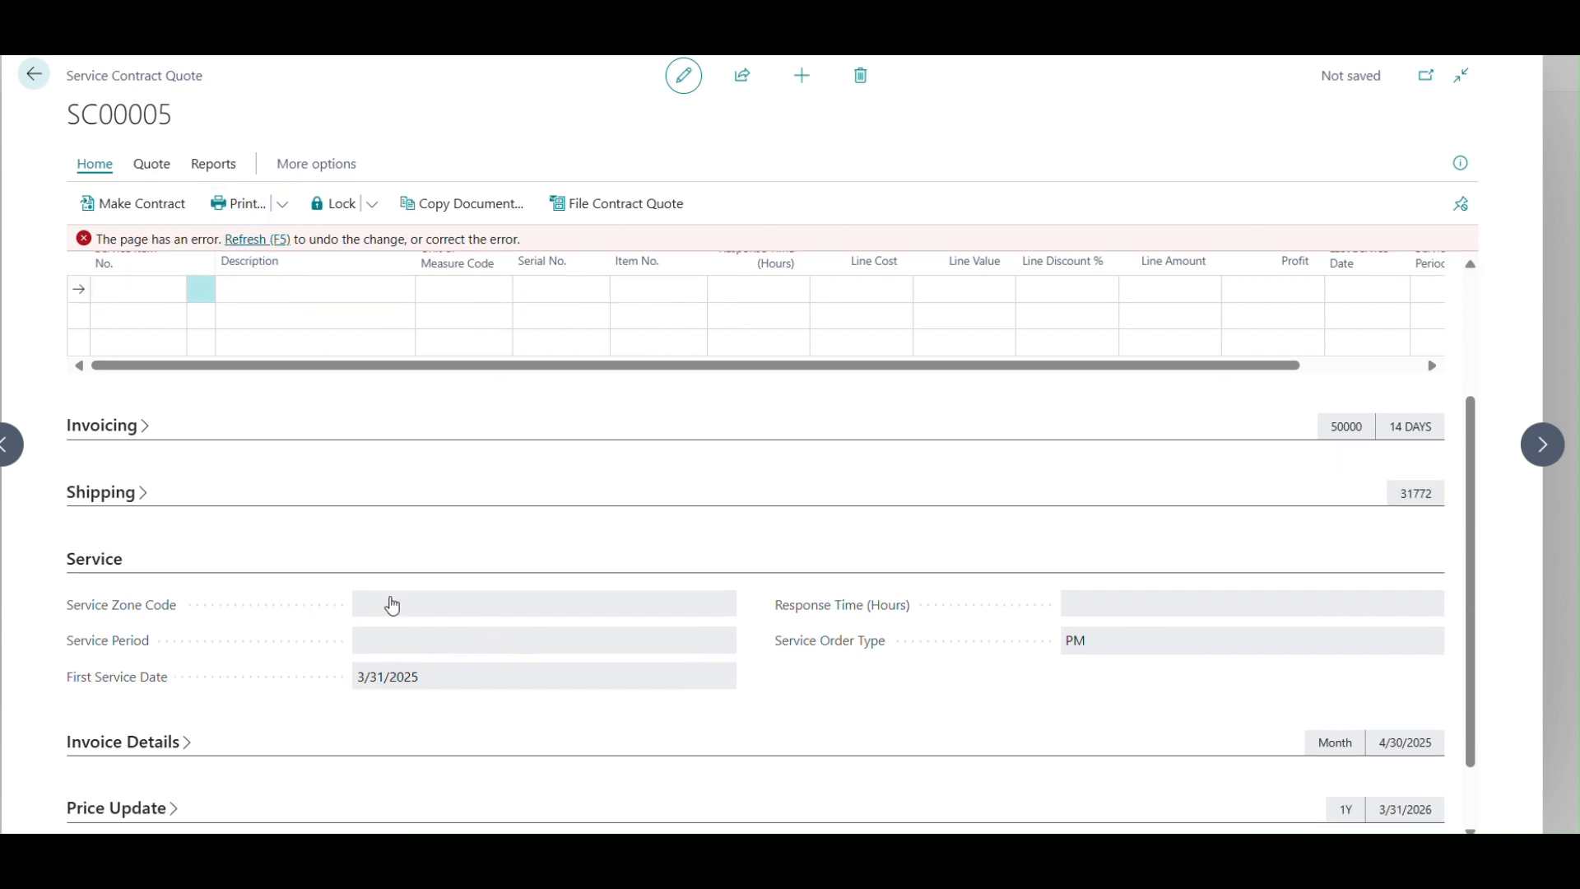
left_click(257, 239)
- Set the quote's Service Period to 1Y
left_click(390, 676)
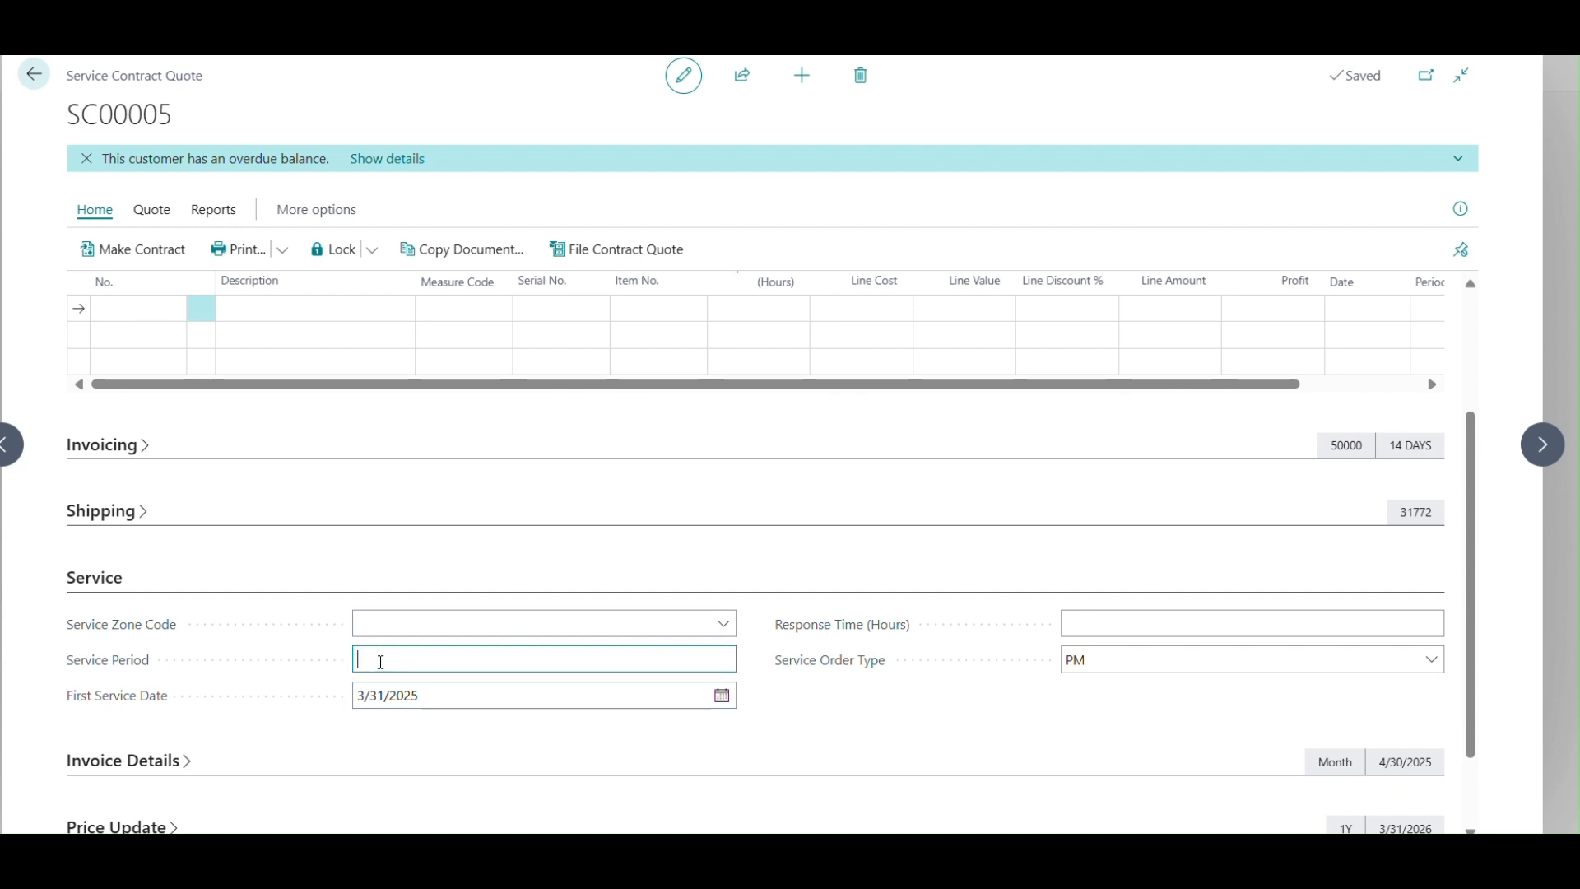
type("1Y")
key("Tab")
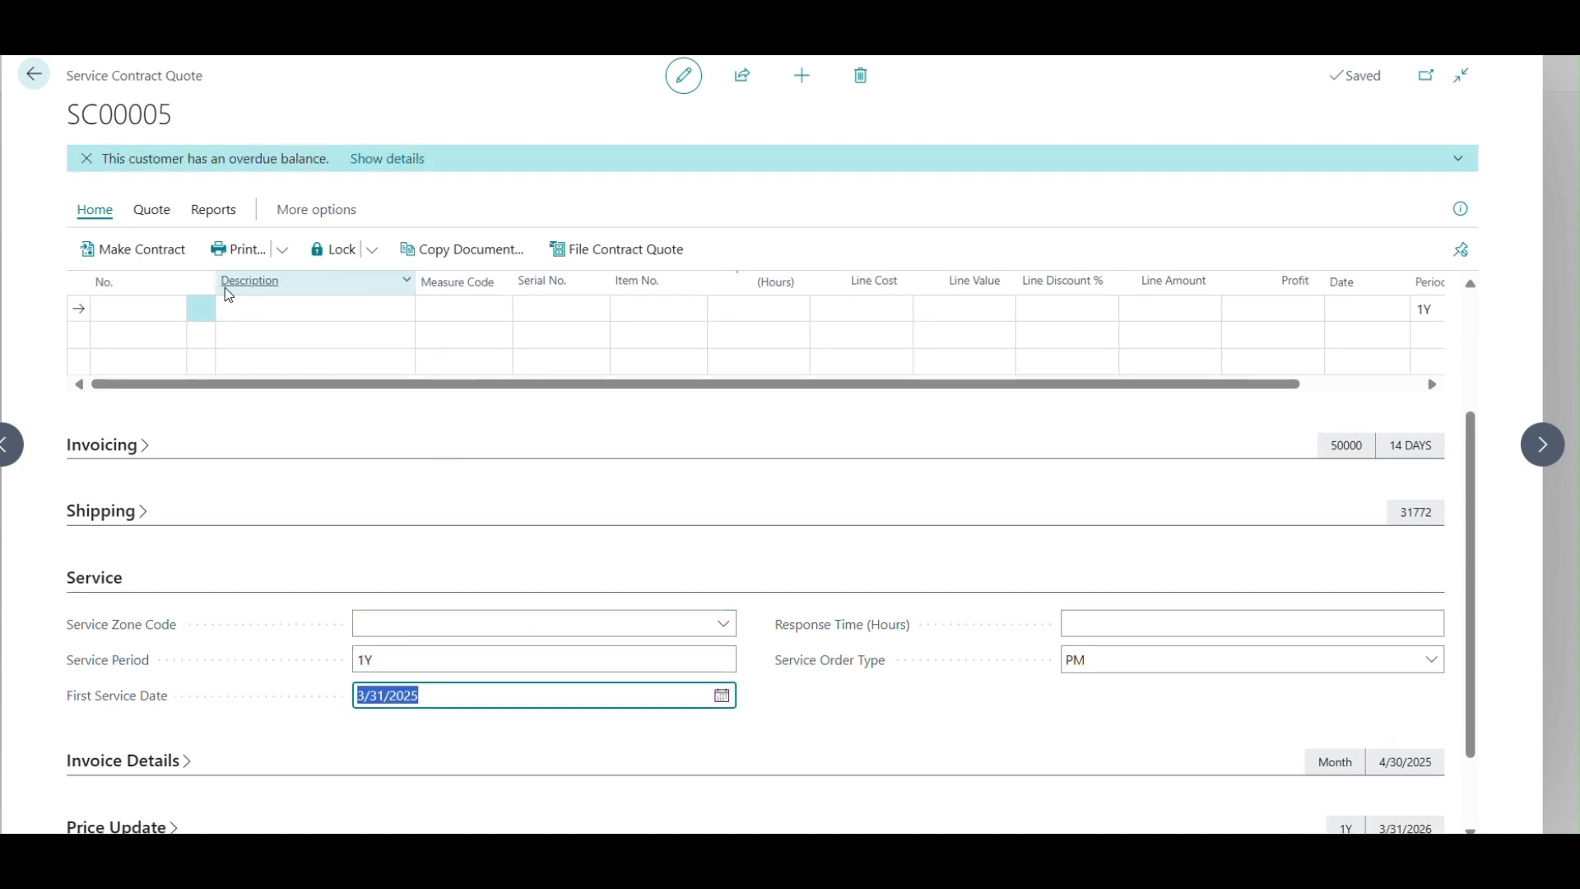
- Add the customer's service item SERV00012 to the first quote line
left_click(162, 308)
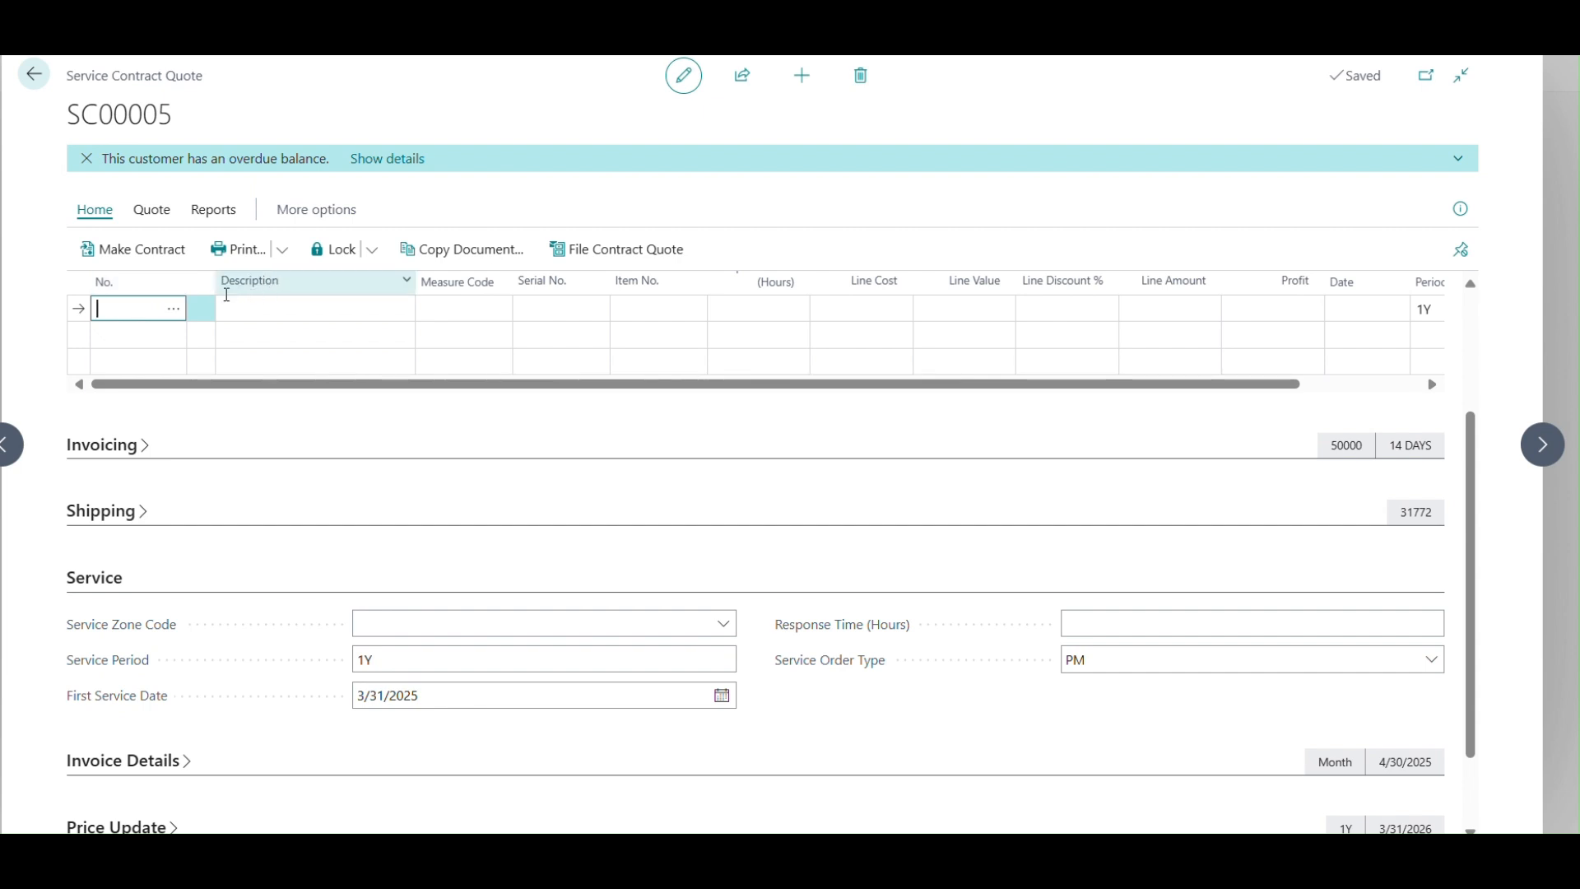
left_click(174, 309)
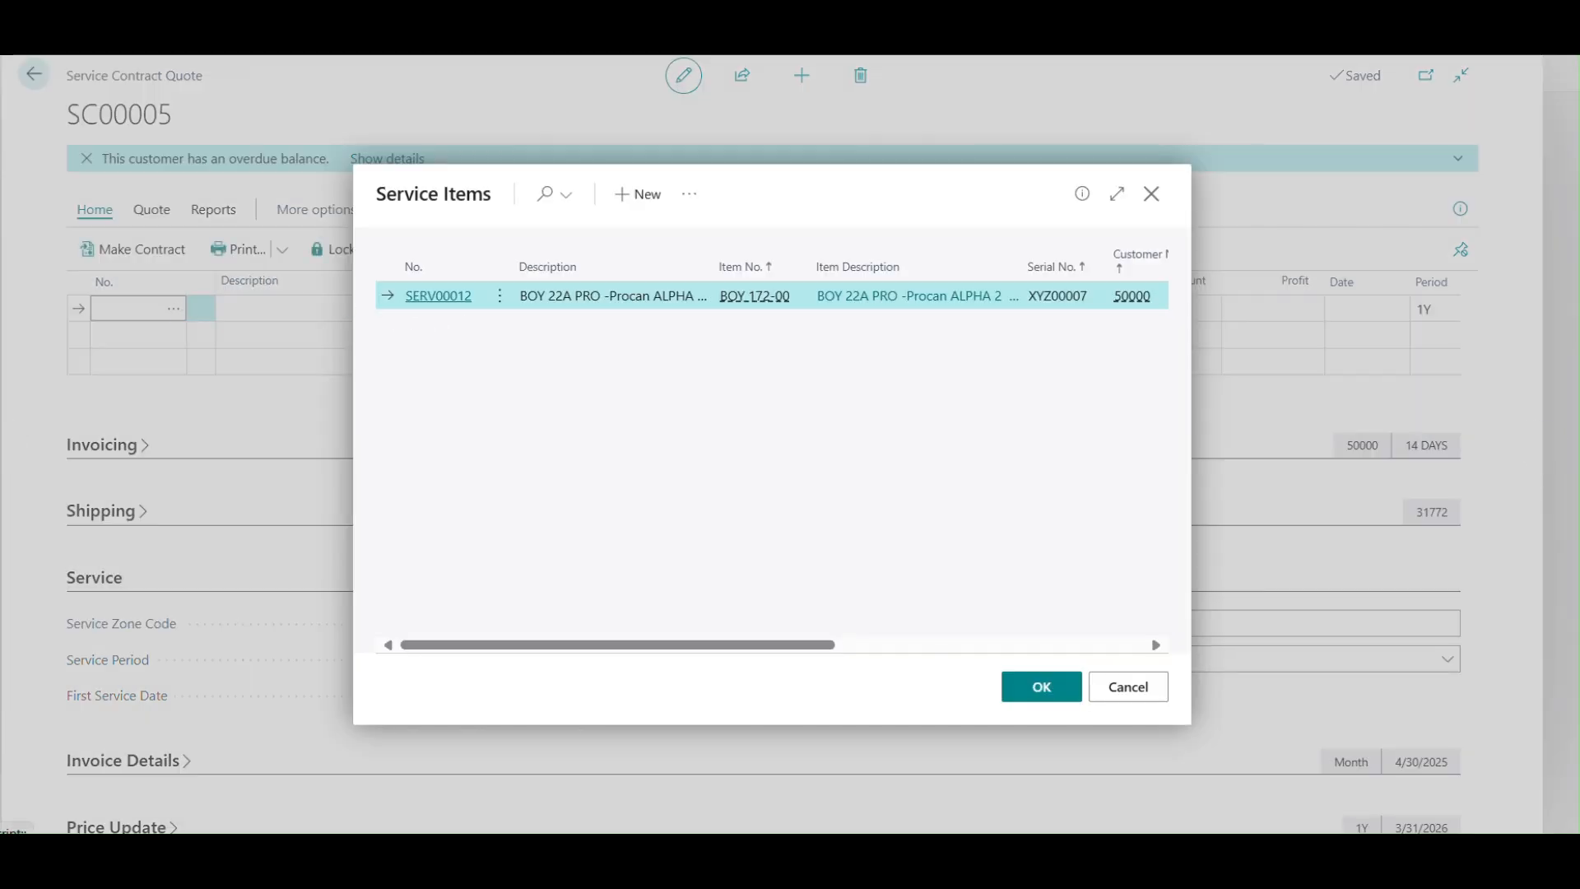
left_click(1042, 686)
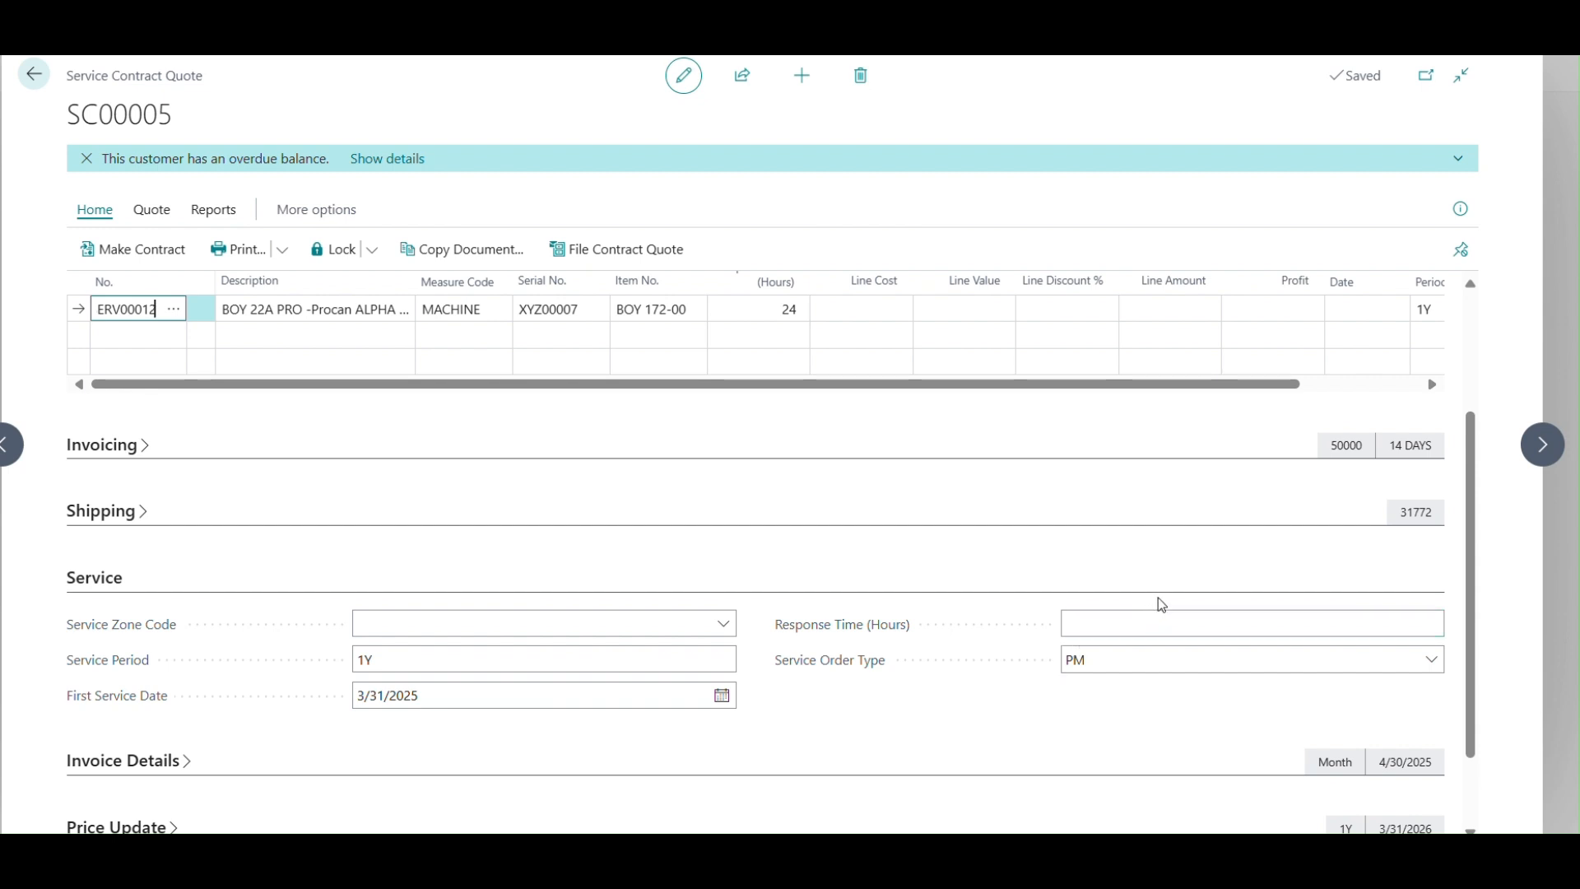
- Set the response time to 48 hours on the service item line and in the quote's Service section
left_click(763, 308)
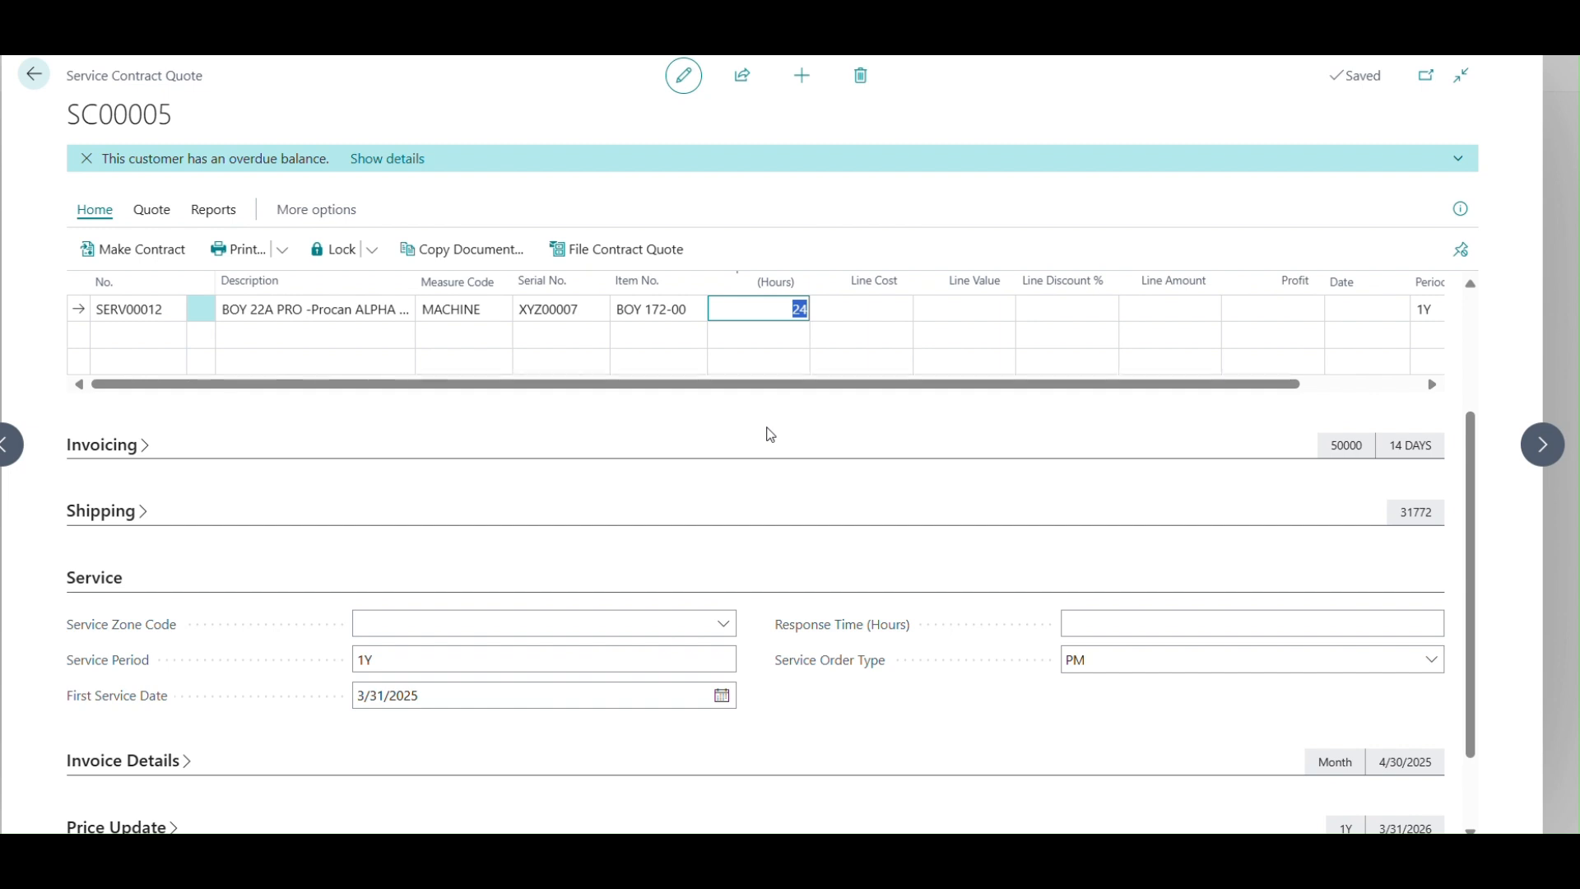
type("48")
key("Tab")
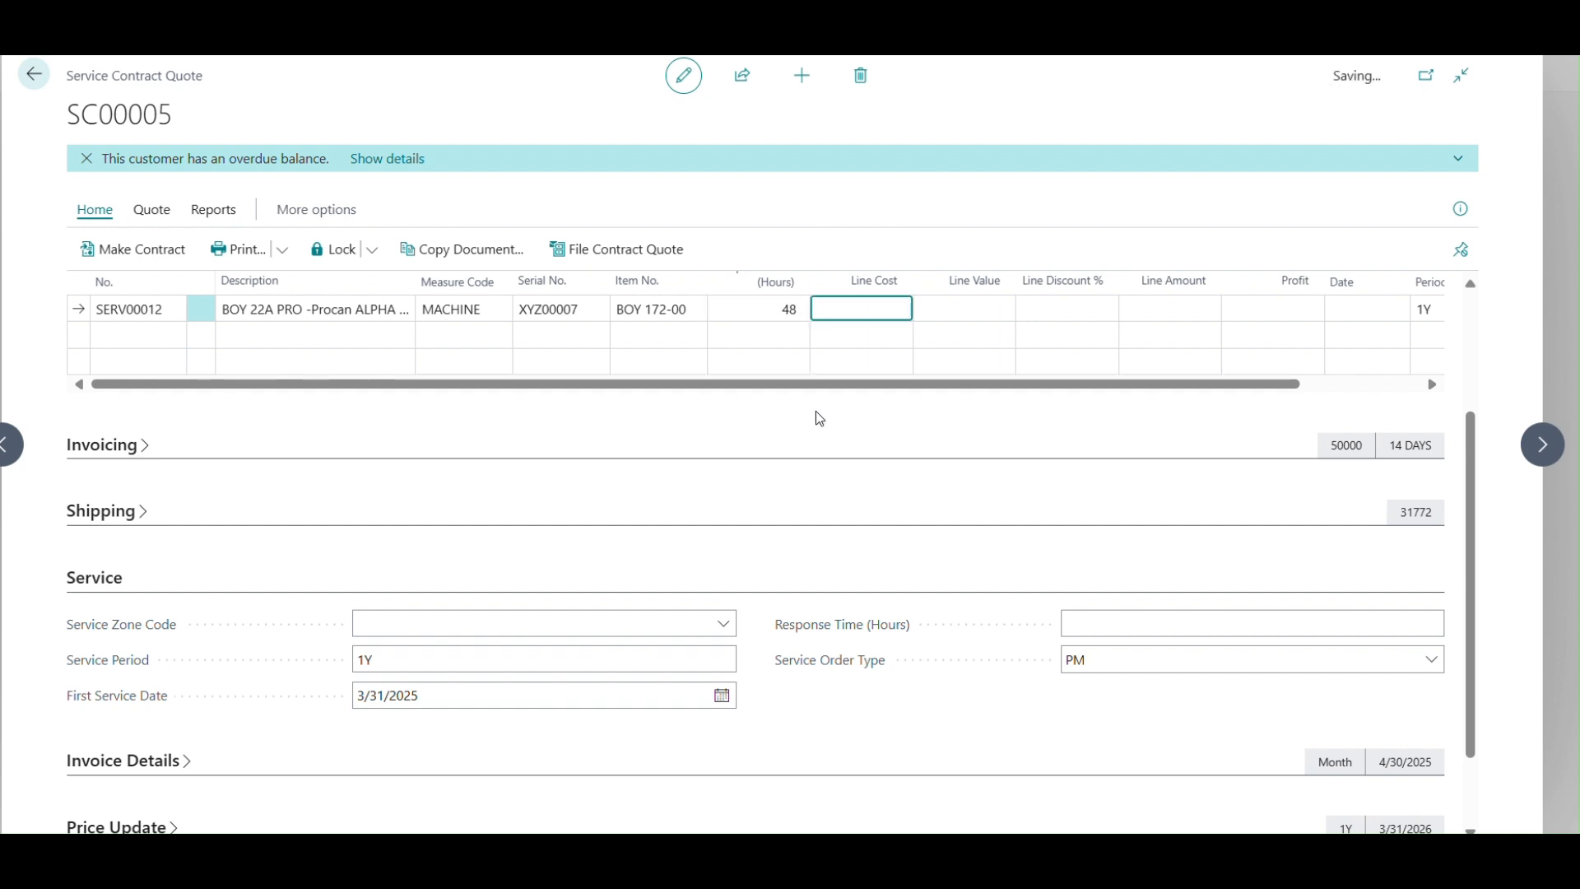
left_click(1087, 634)
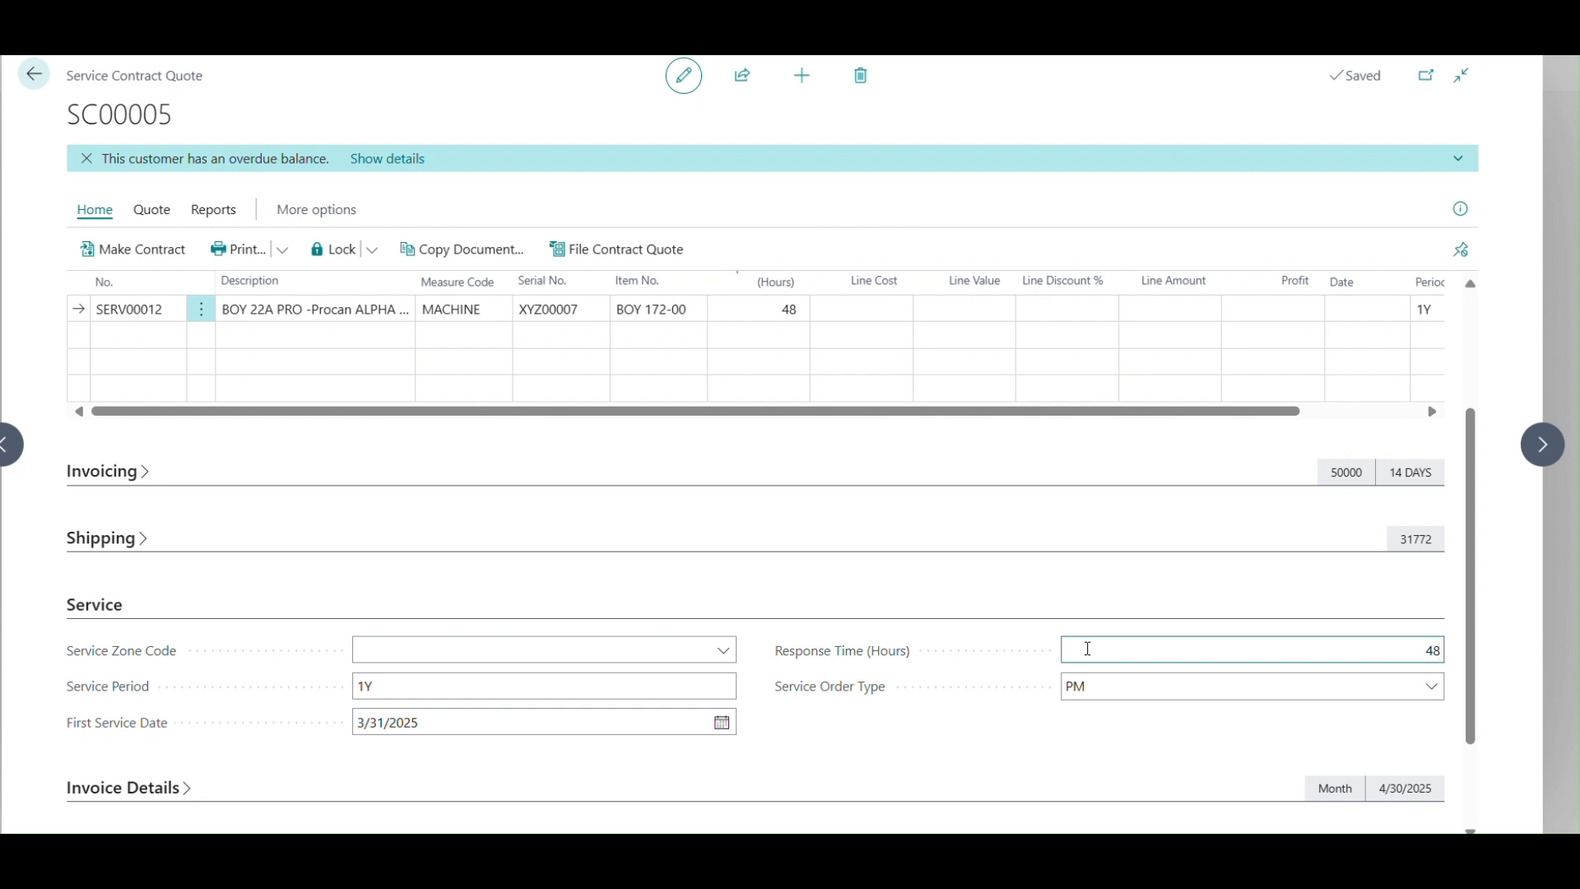
- Set the Line Value of the SERV00012 line to 5,000.00
key("Tab")
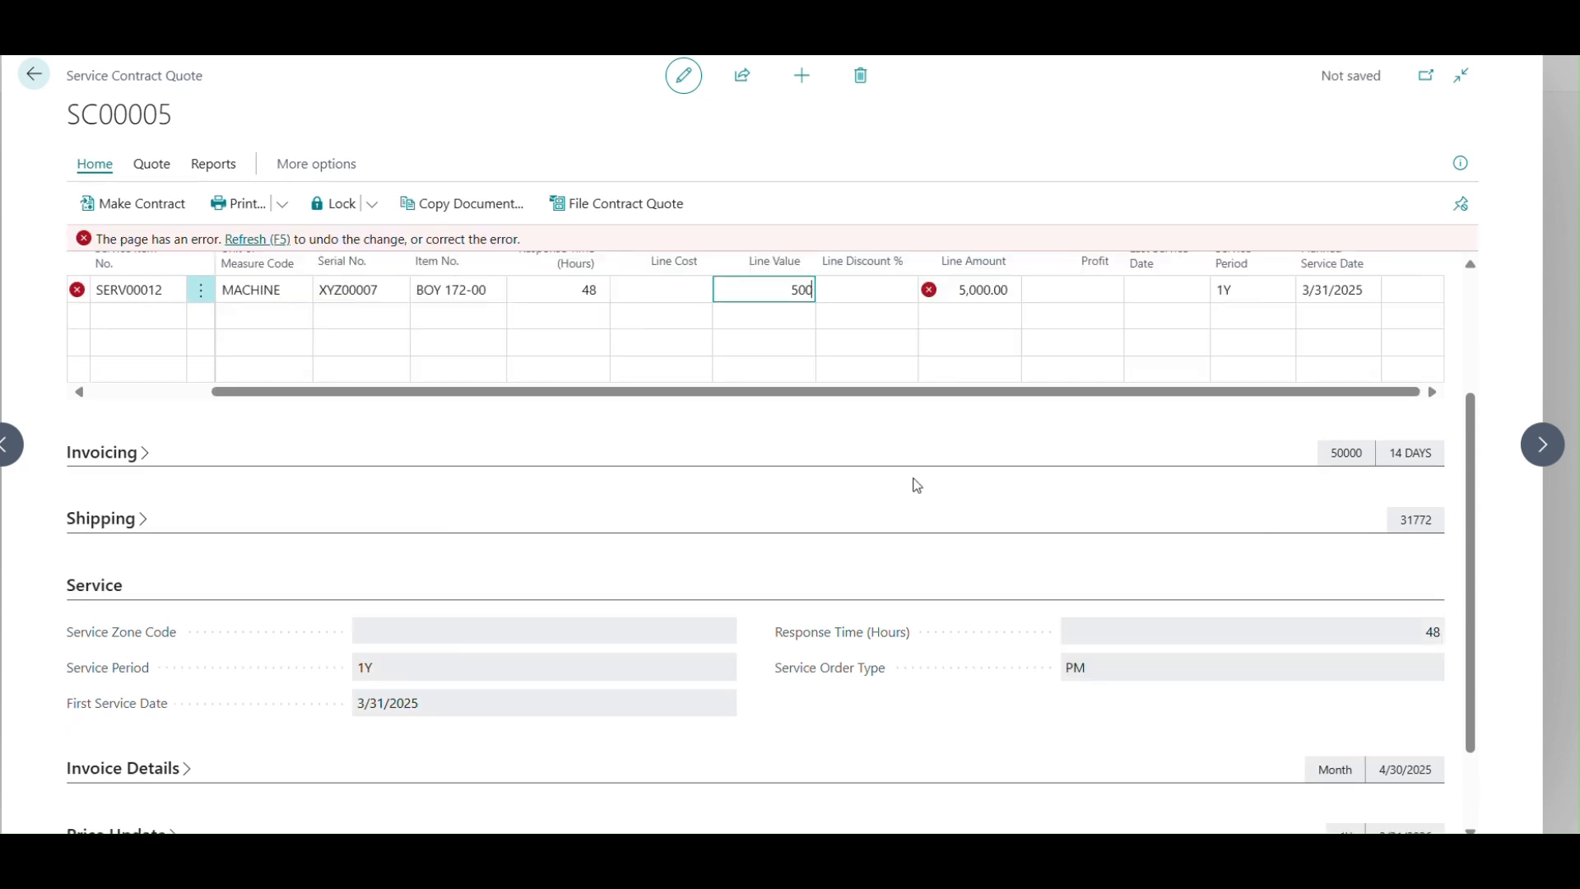
type("00")
key("Tab")
key("Tab")
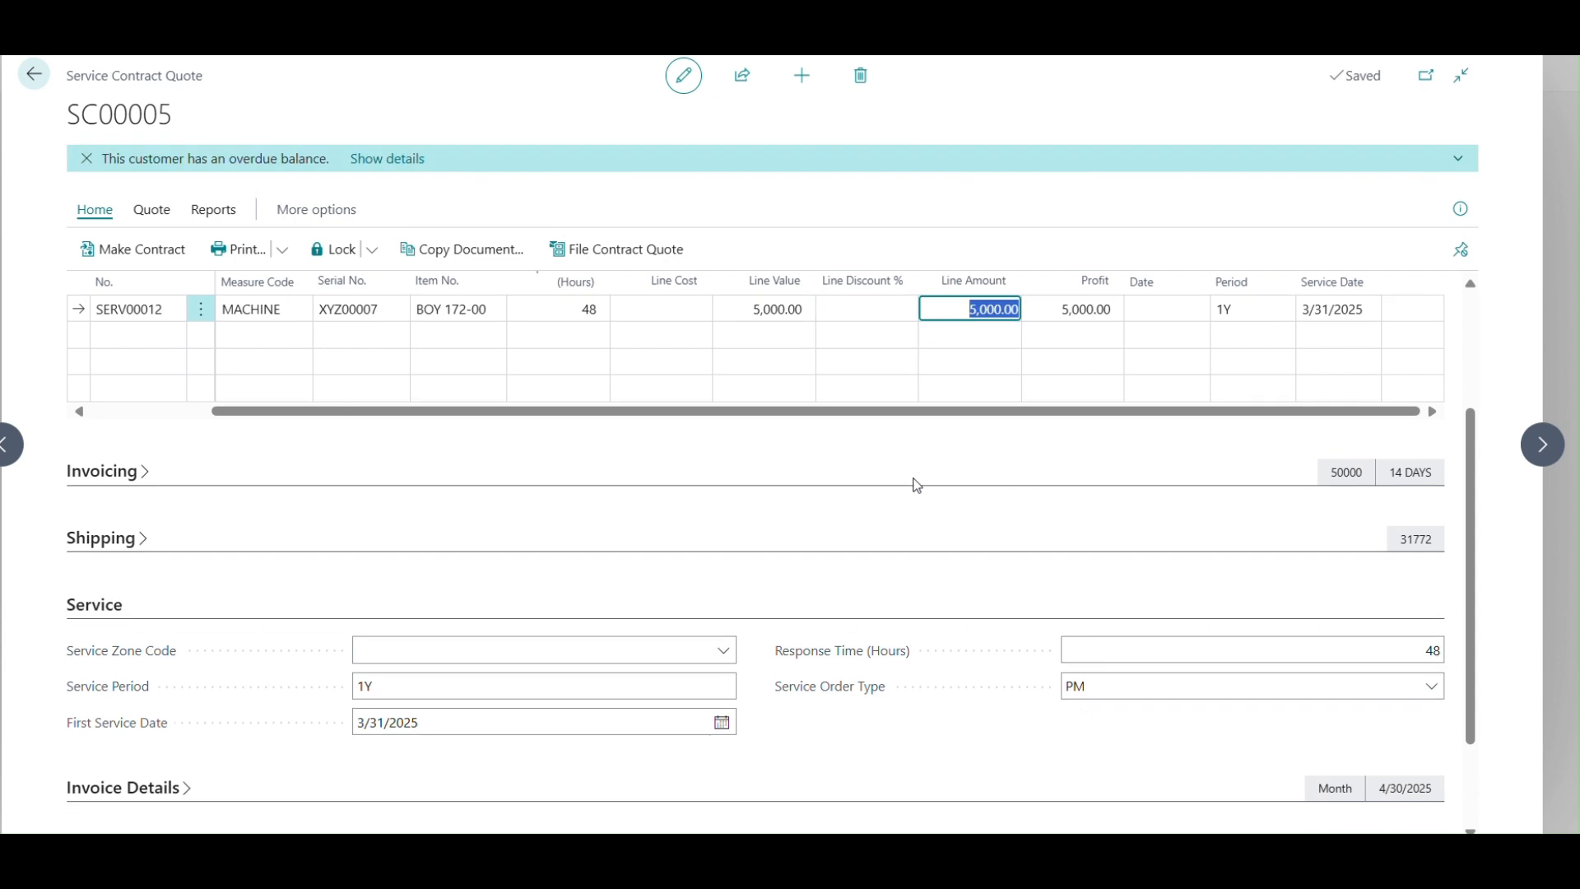
key("Tab")
key("Tab")
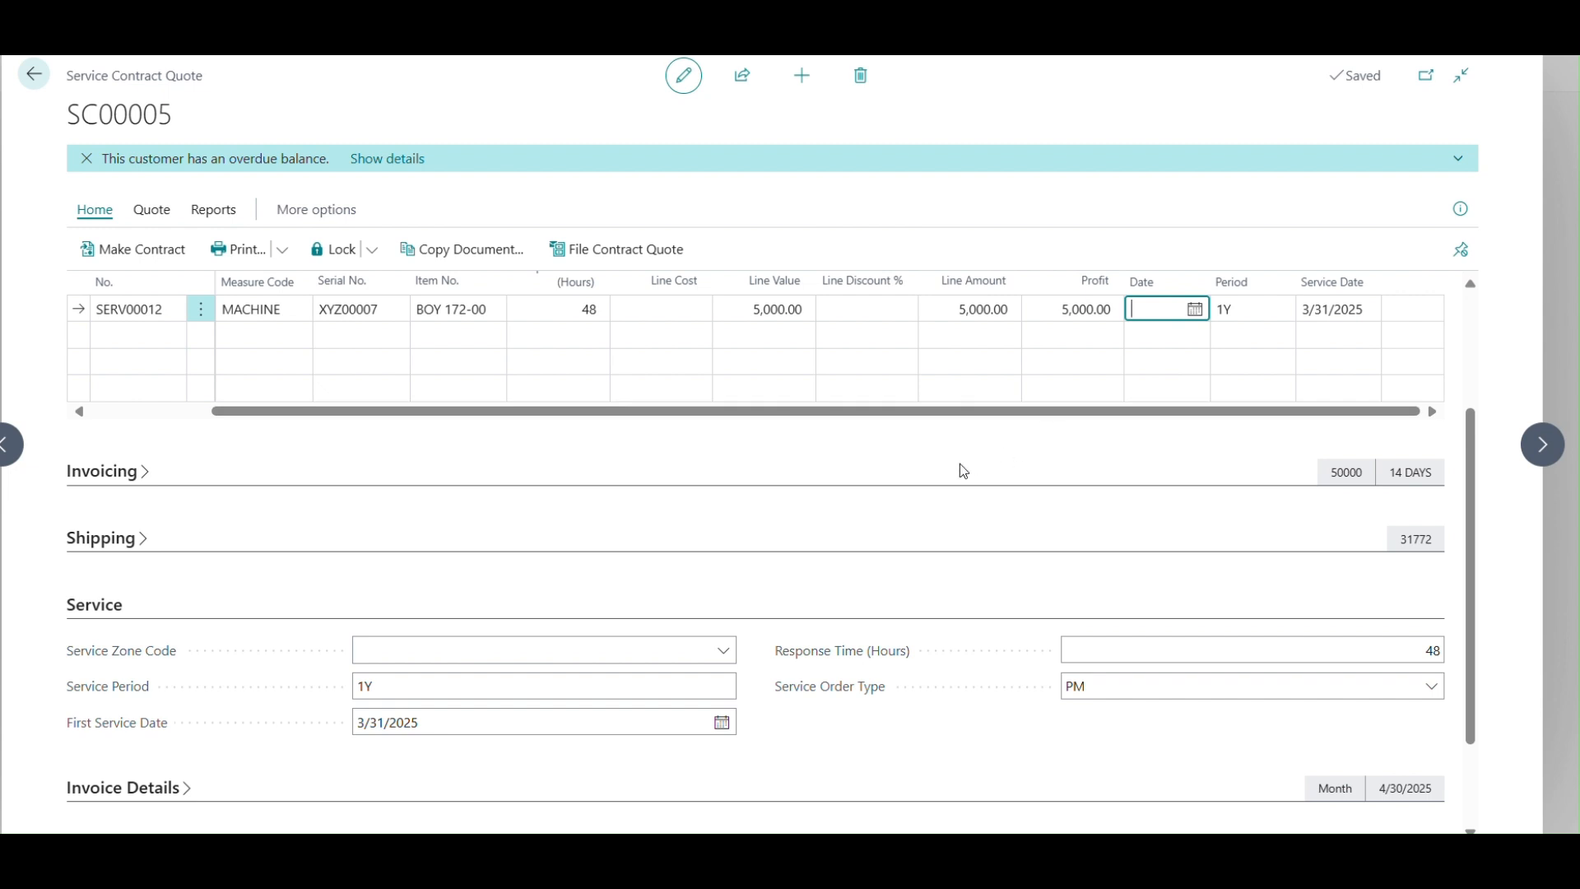
- Generate a print preview of the service contract quote and close it without printing
left_click(158, 221)
left_click(96, 212)
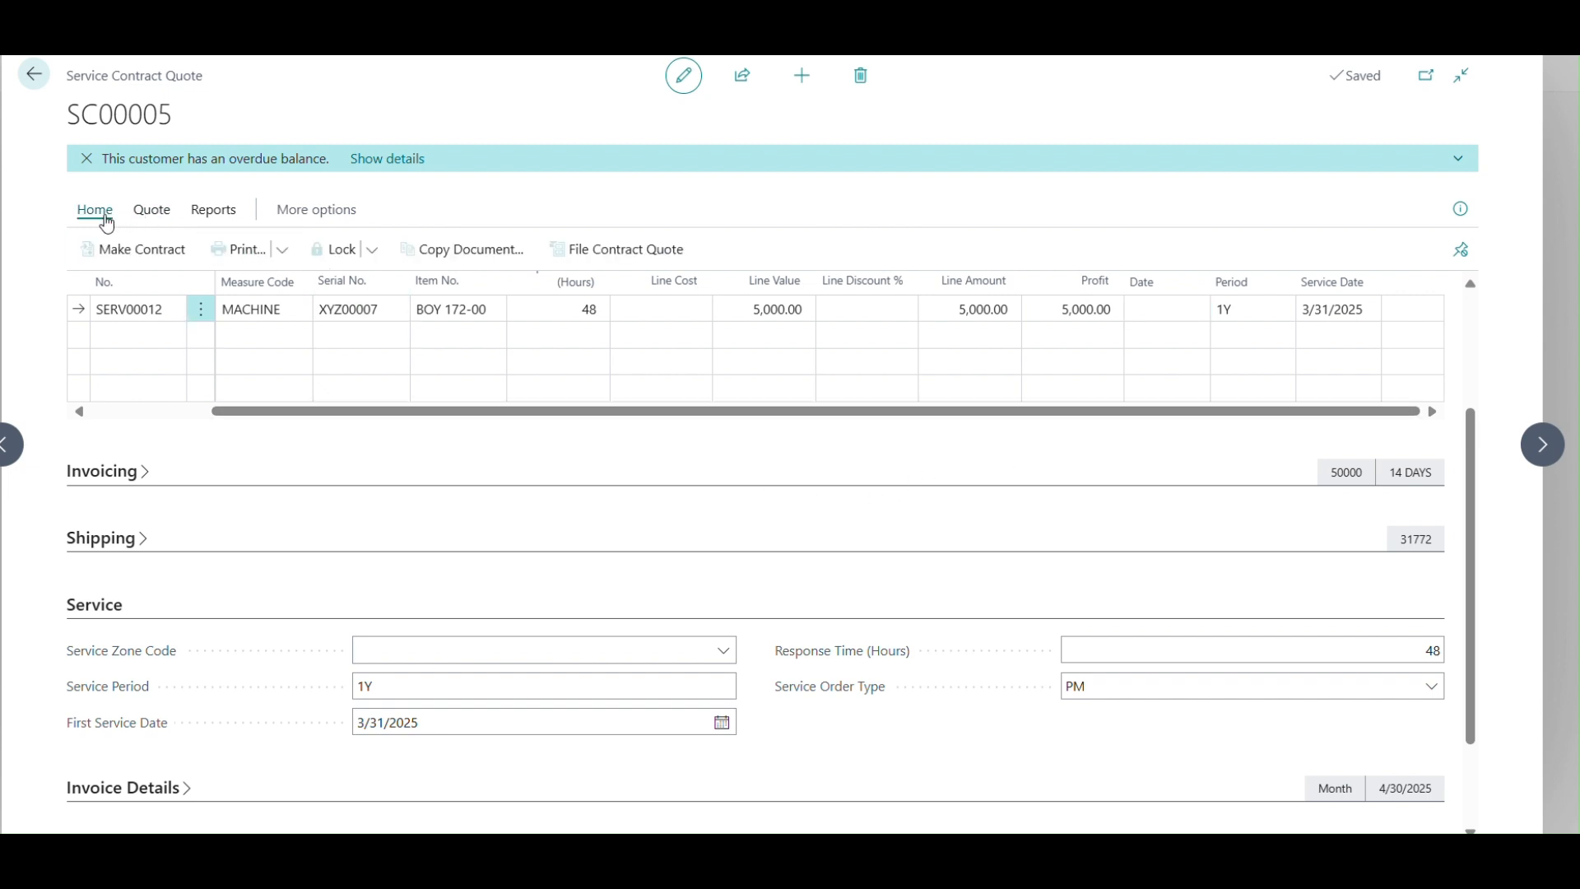
left_click(239, 249)
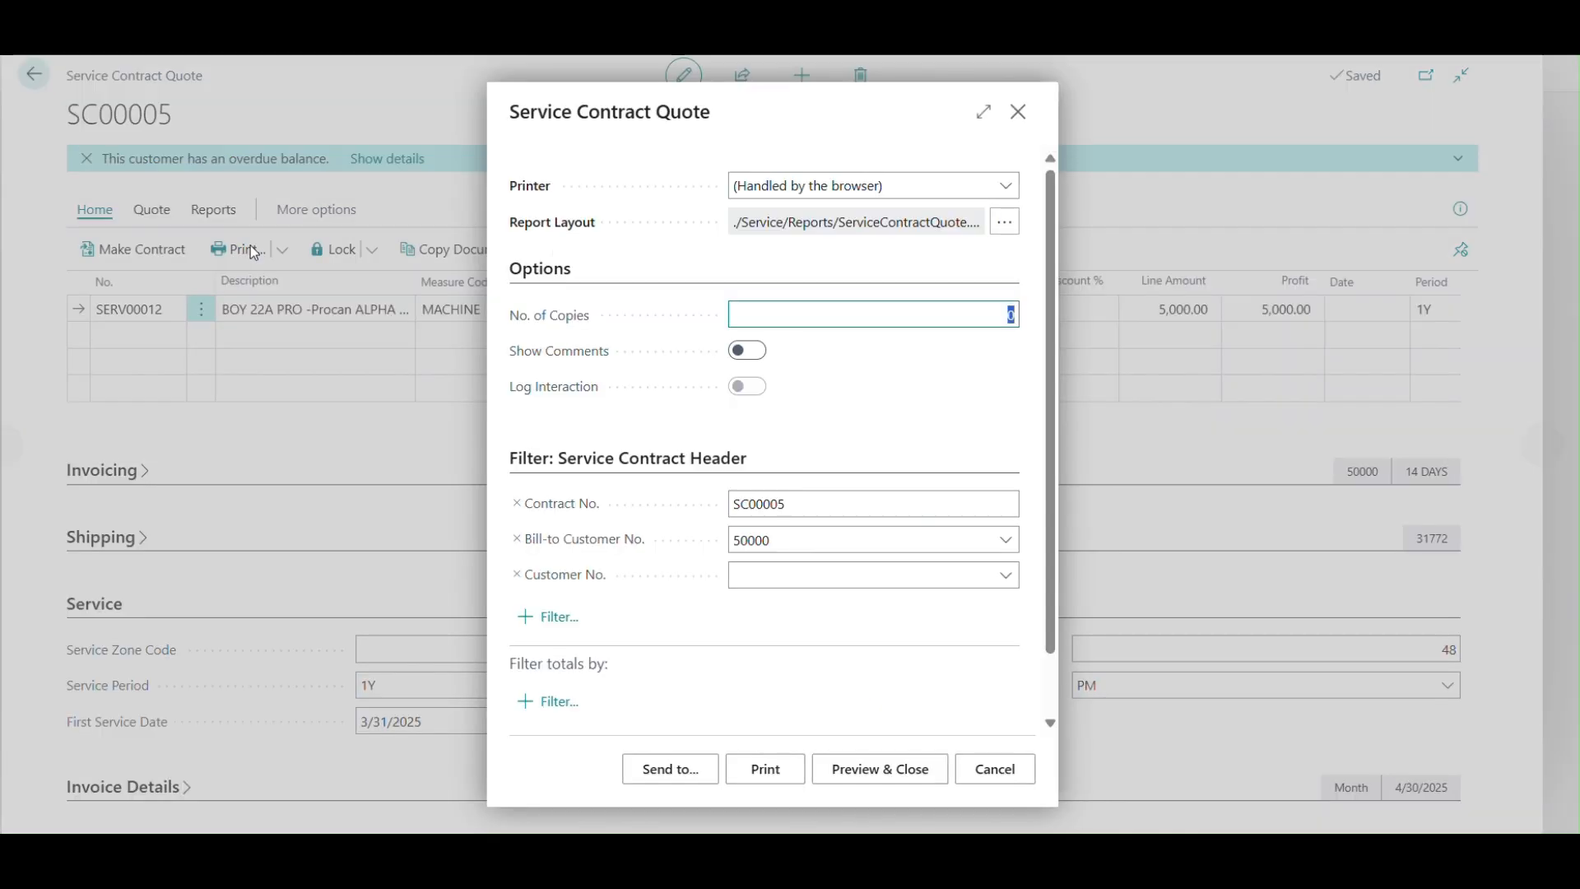
left_click(766, 769)
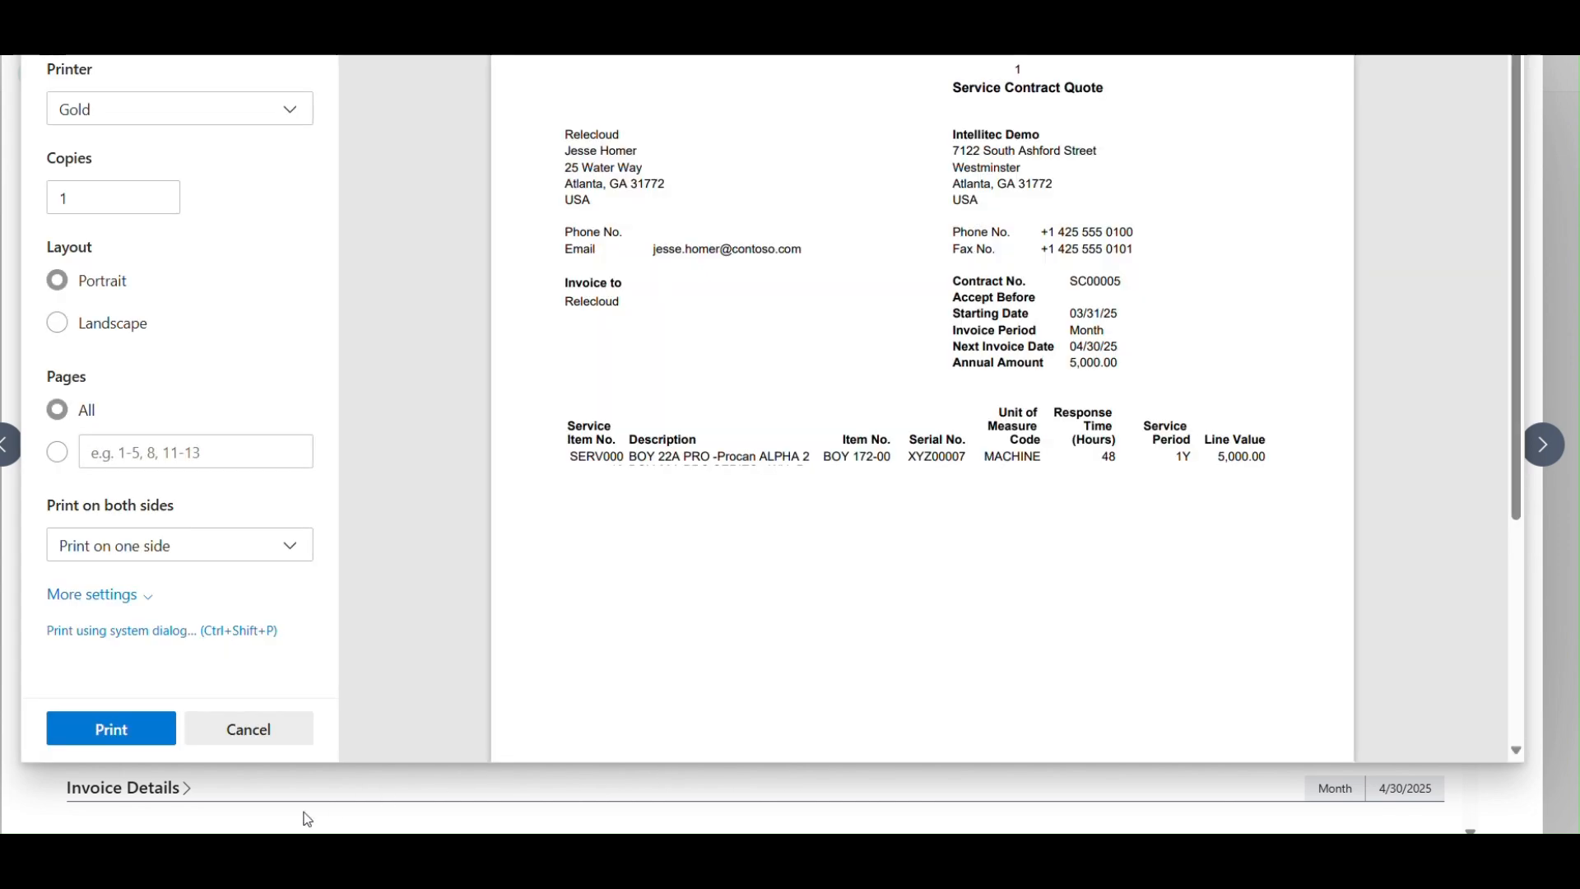
left_click(255, 726)
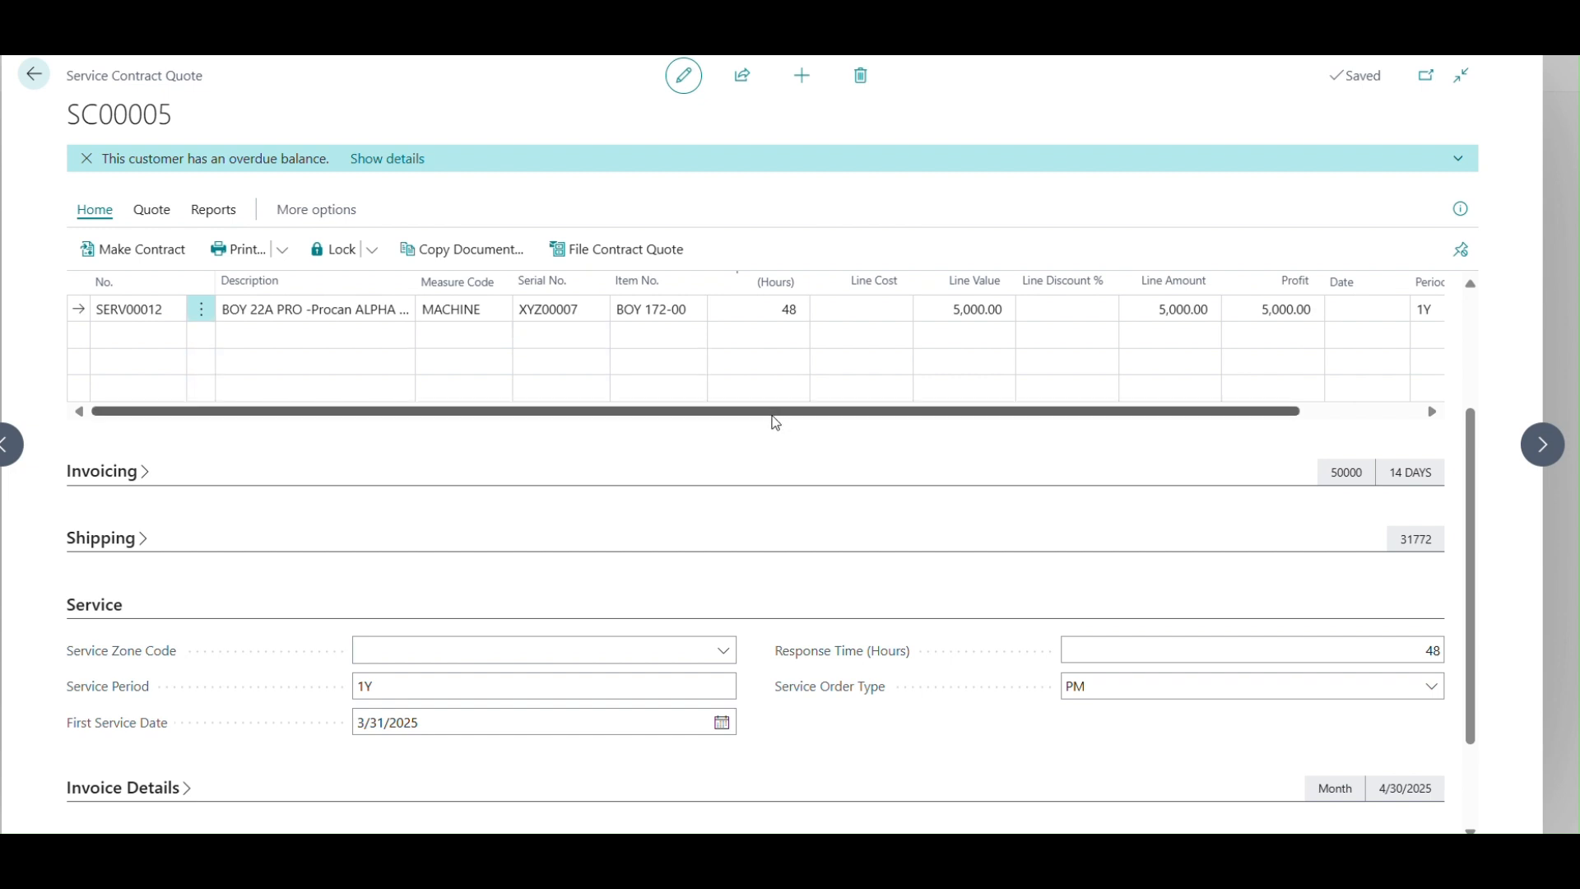
- Review the quote's Invoice Details section and the available Invoice Period options
left_click_drag(782, 415, 942, 423)
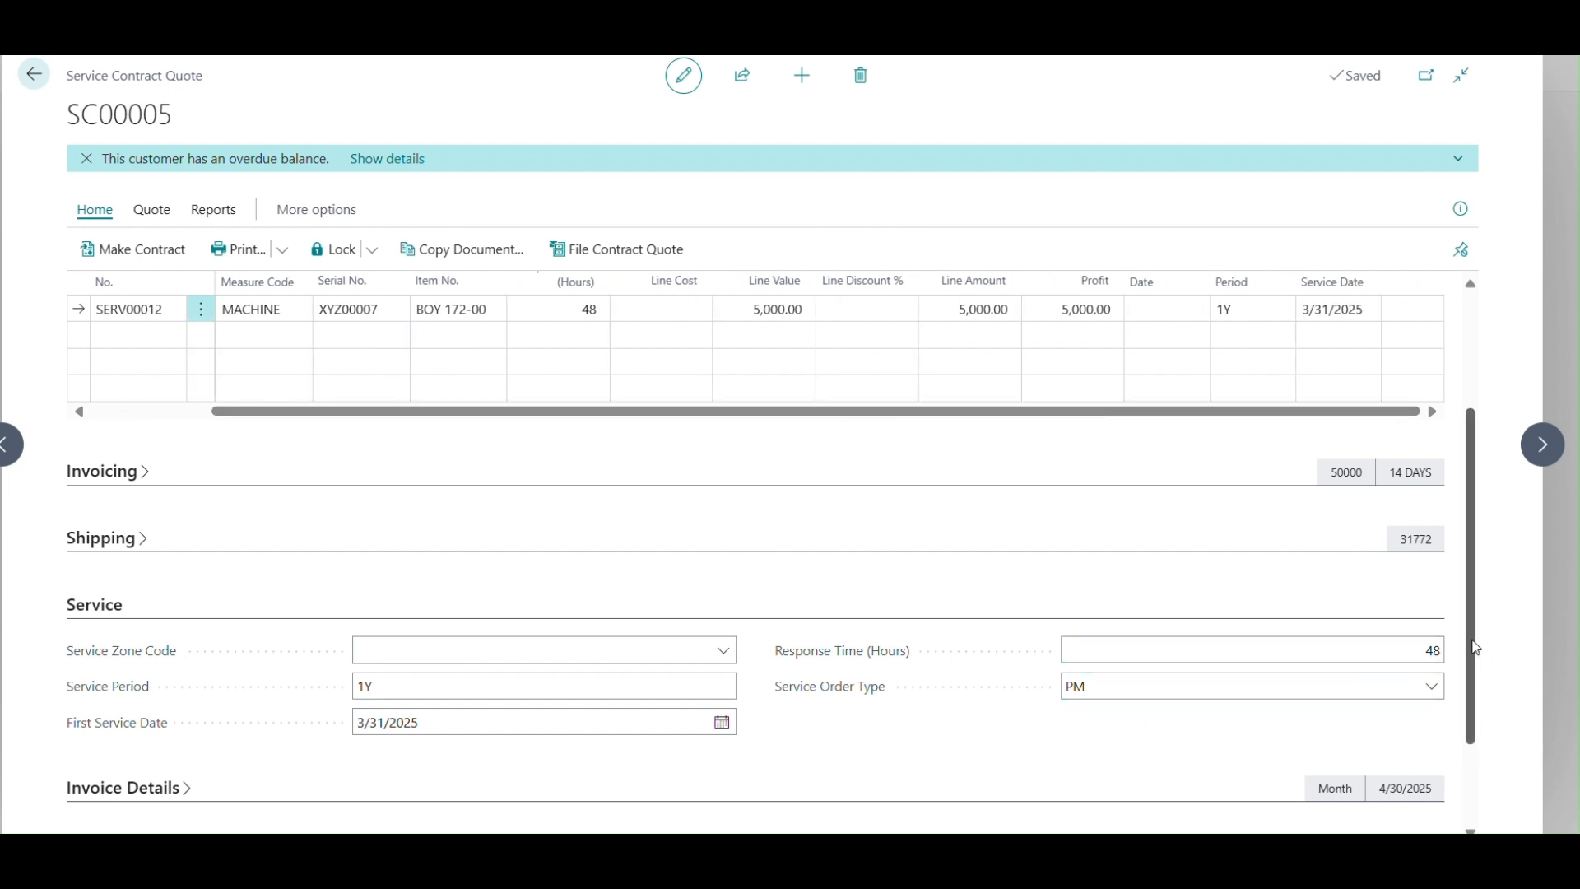
left_click_drag(1477, 650, 1475, 750)
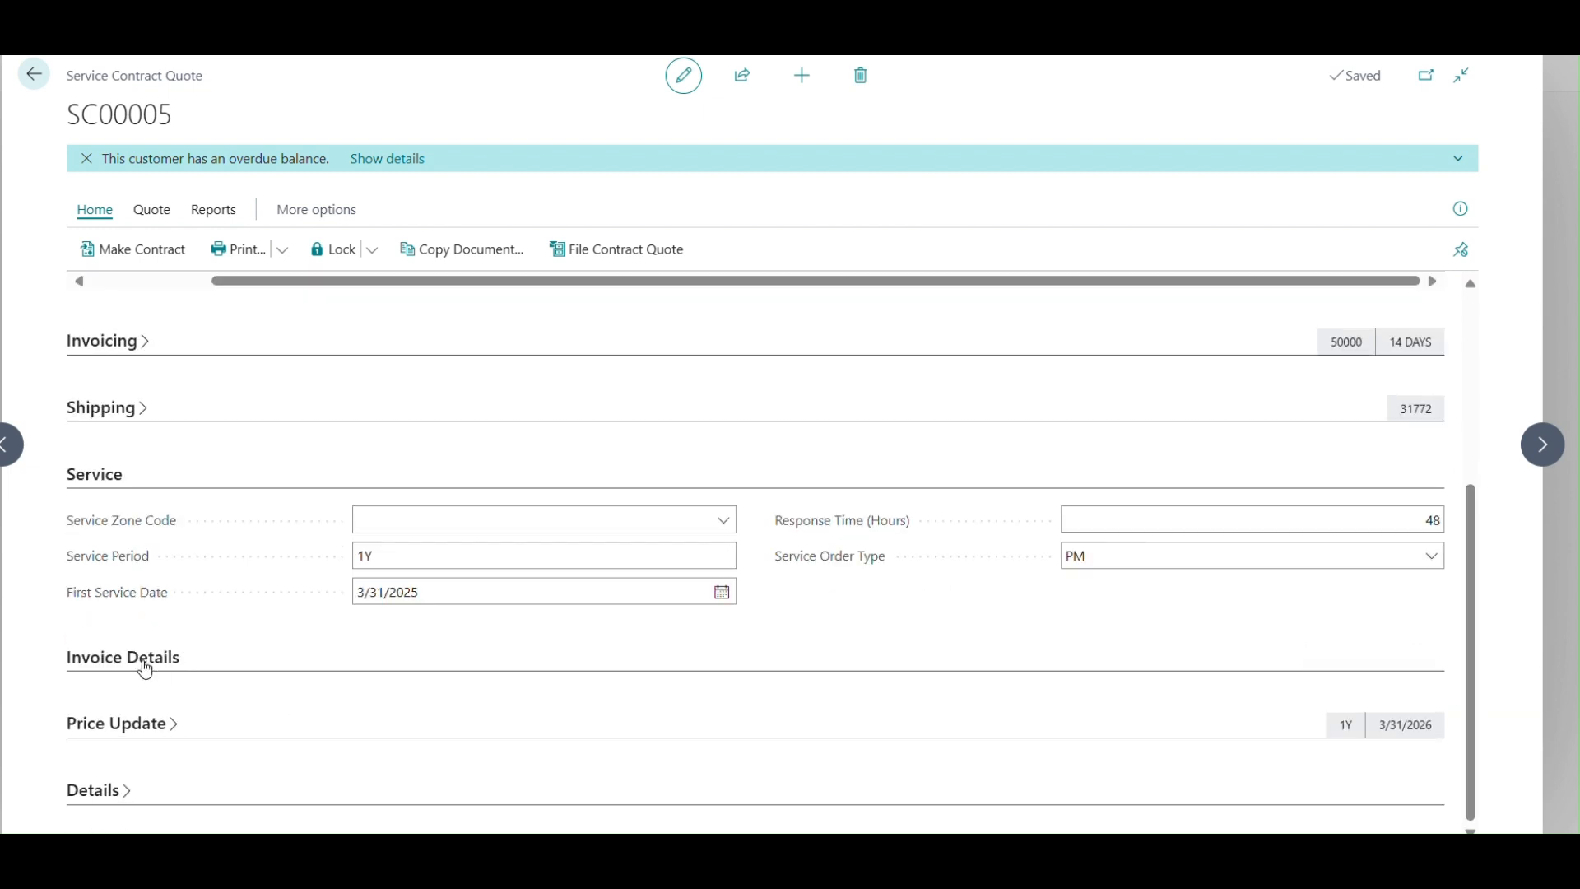
left_click(145, 668)
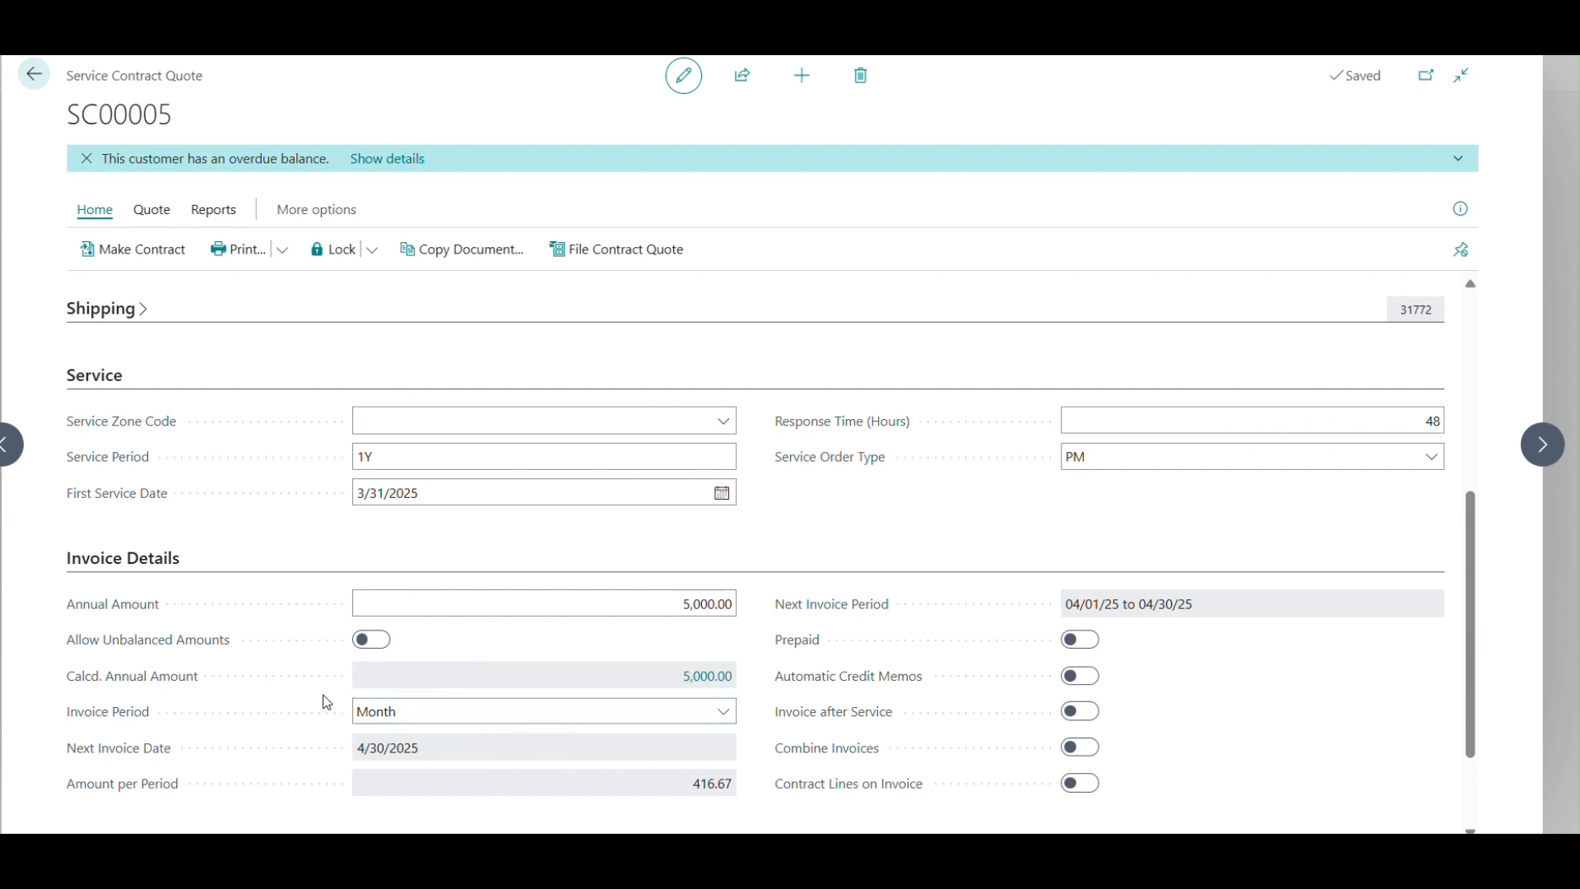
left_click(725, 712)
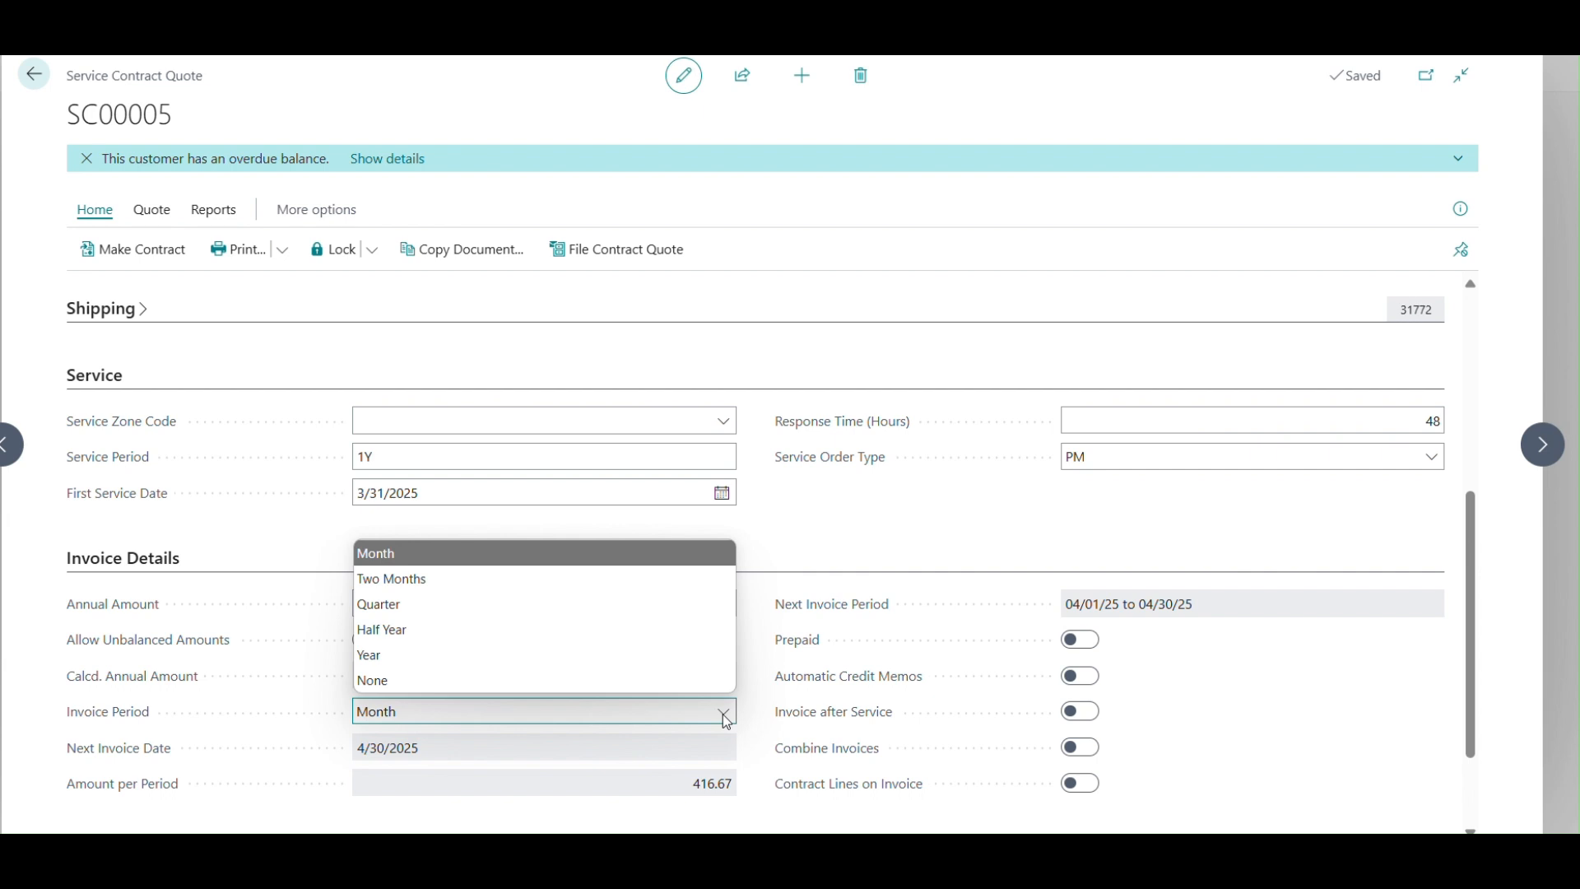
left_click(780, 329)
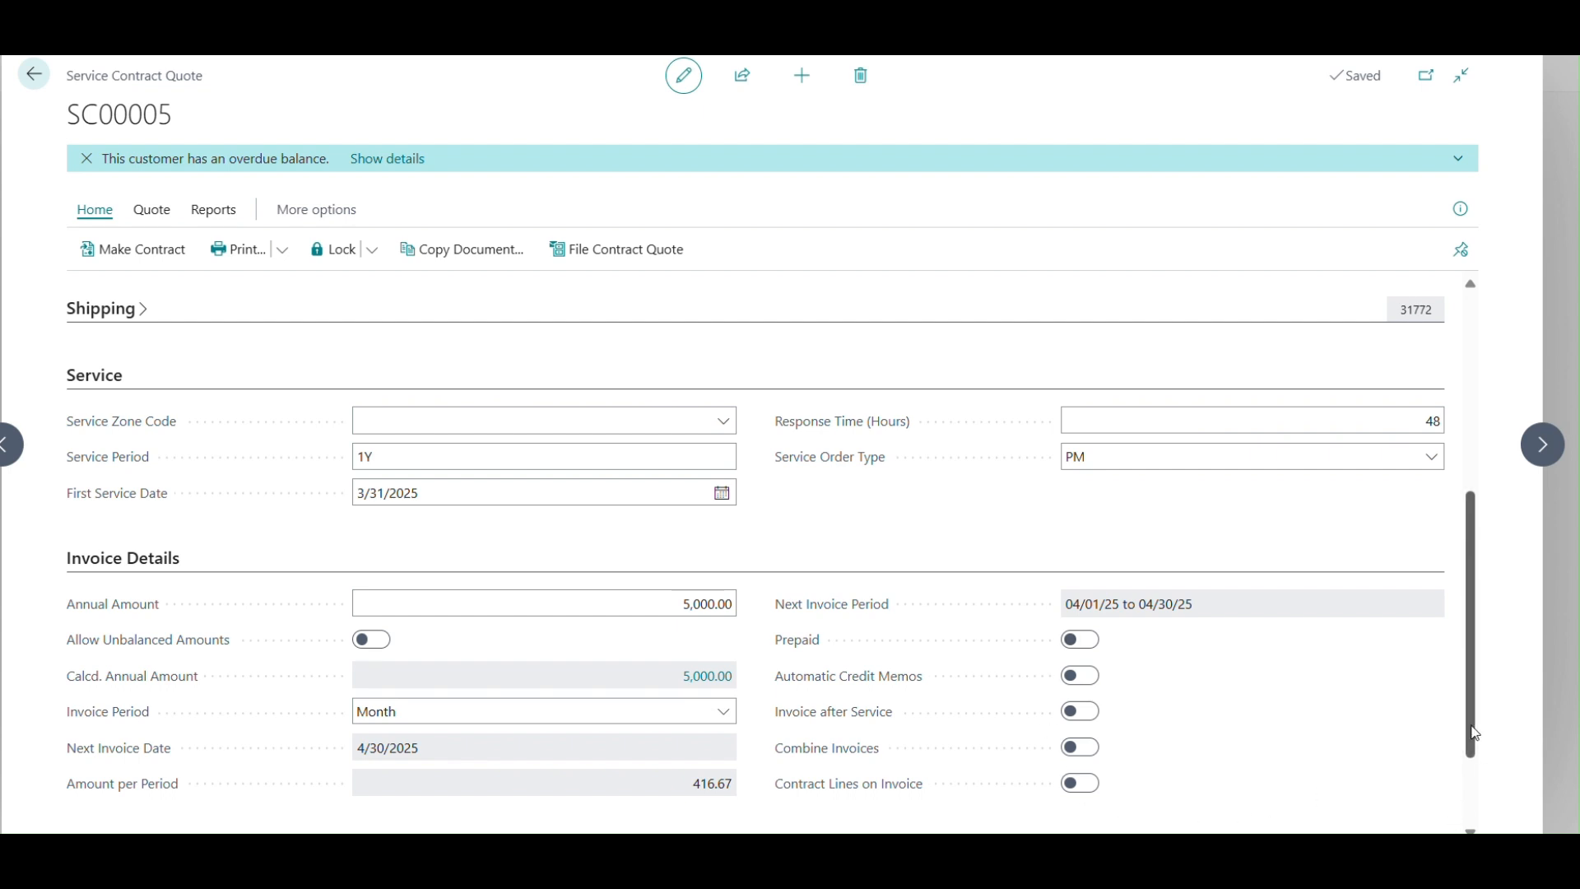
- Expand the quote's Price Update and Details sections to review their fields
left_click_drag(1470, 734, 1453, 813)
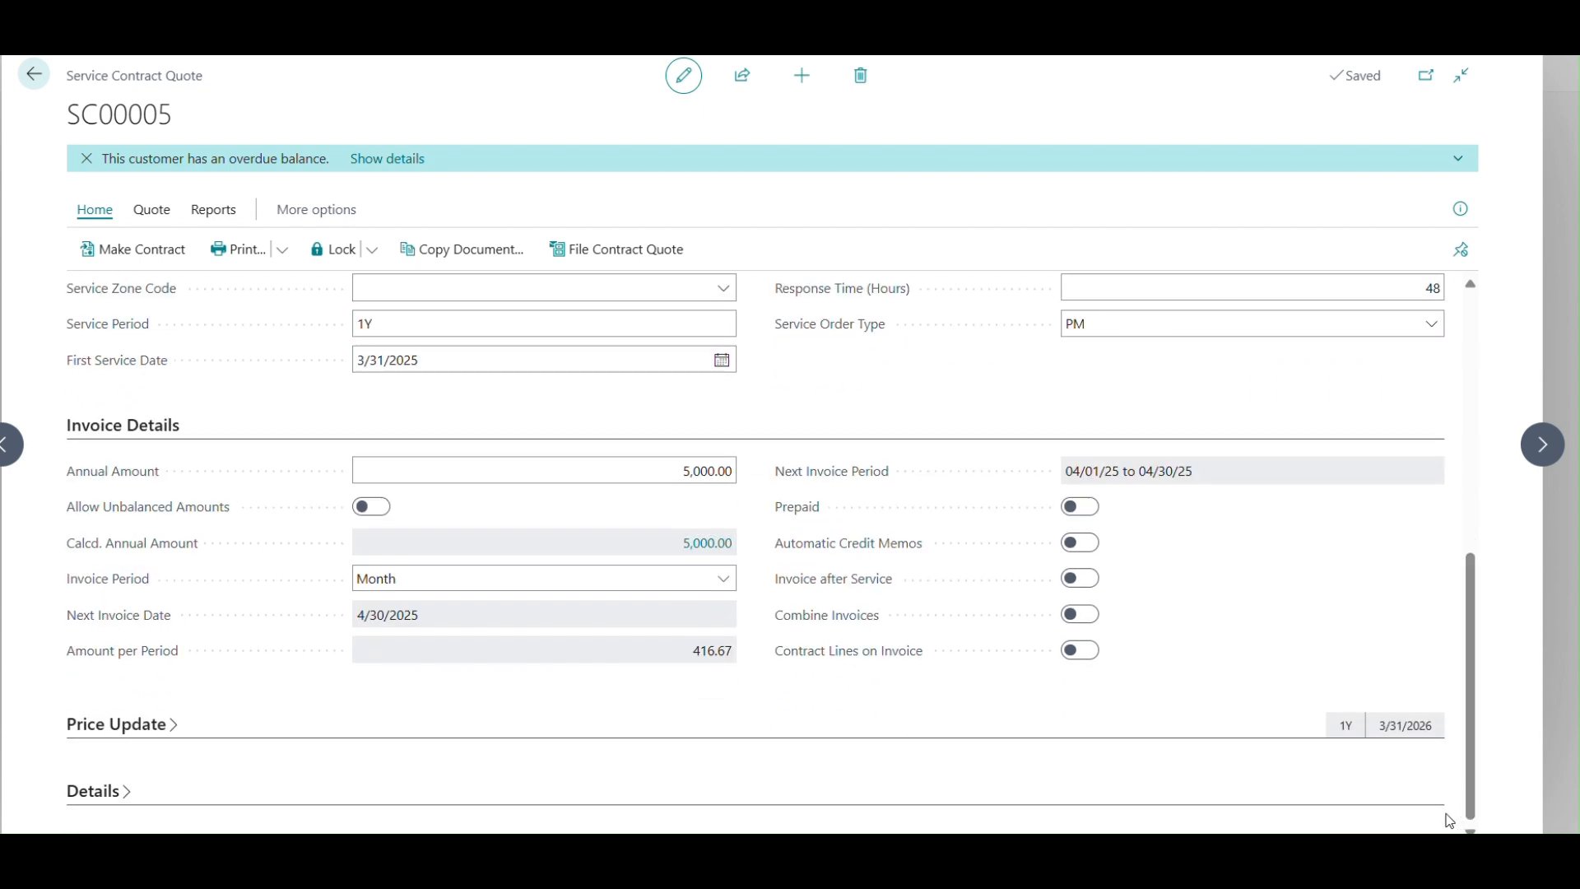
left_click(141, 725)
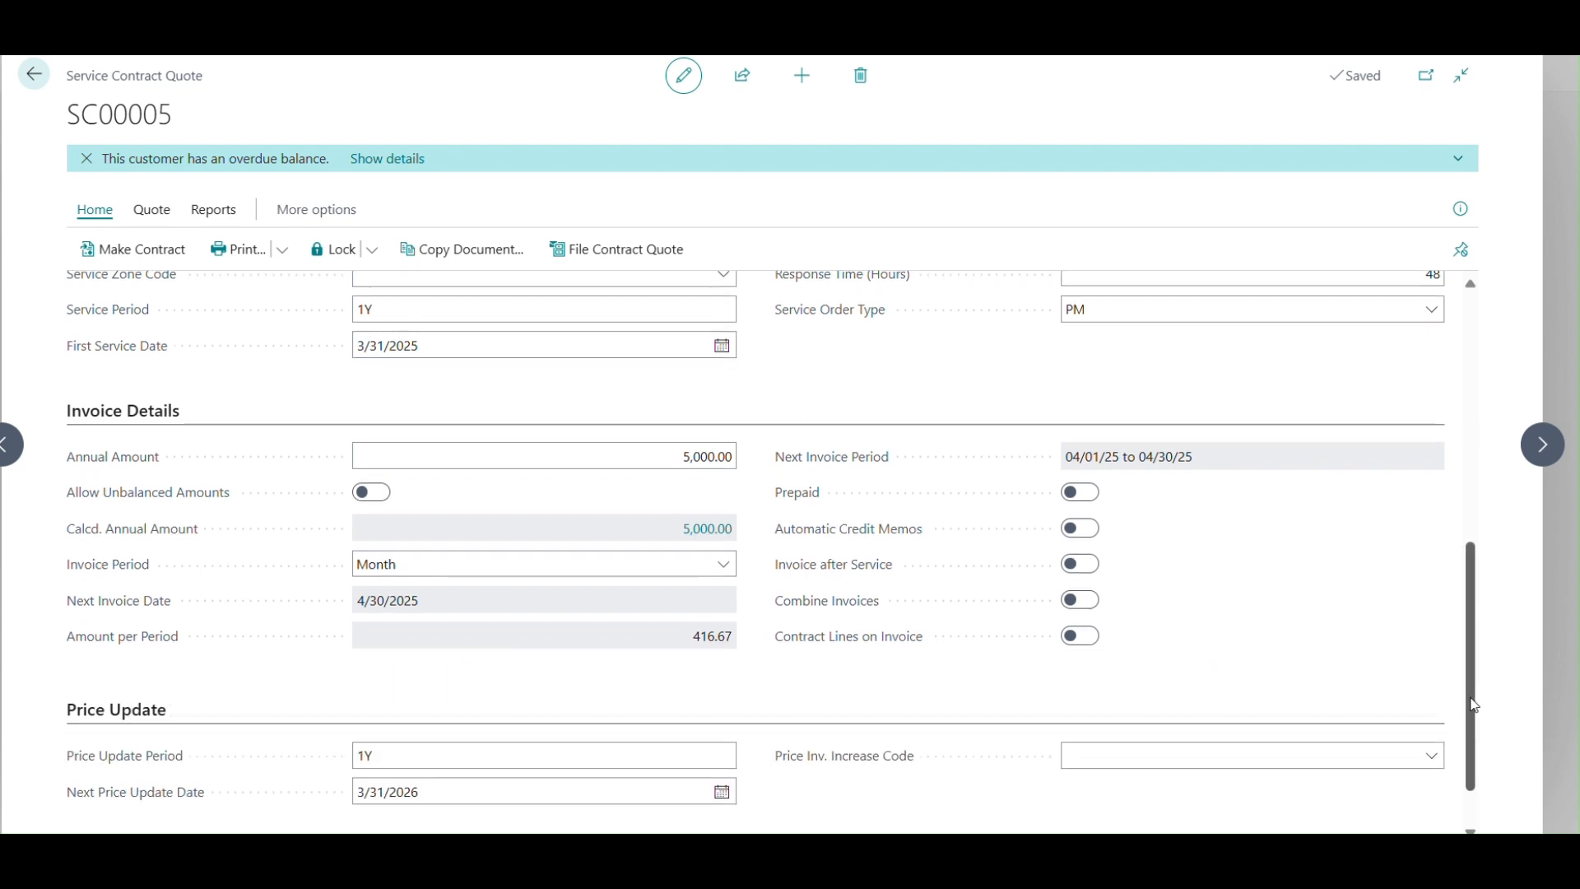
scroll(1469, 740, "down", 1)
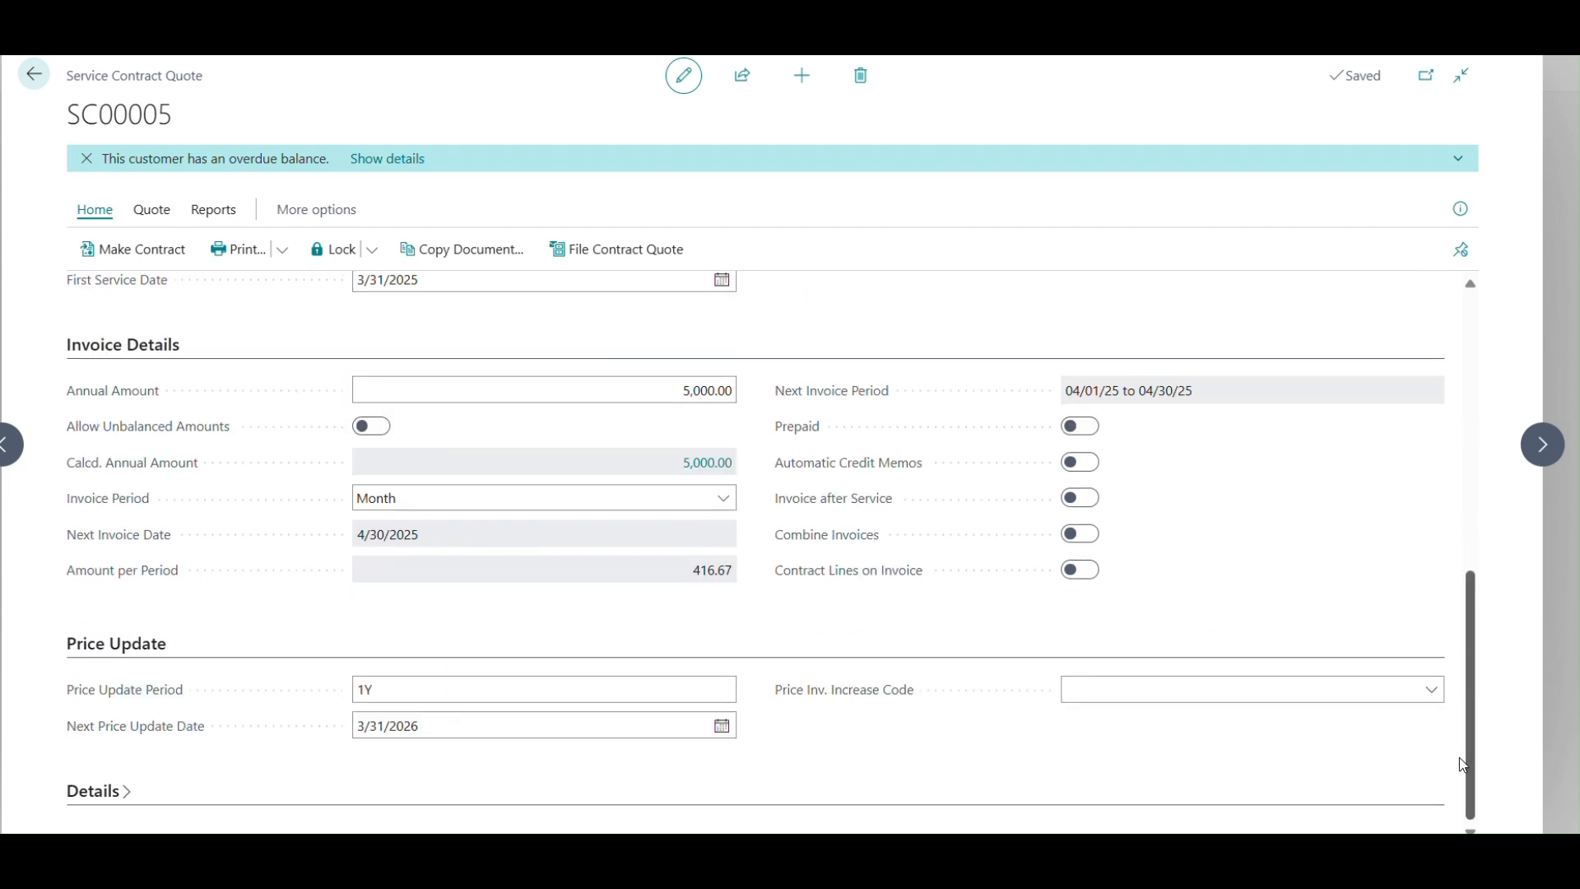
left_click(92, 790)
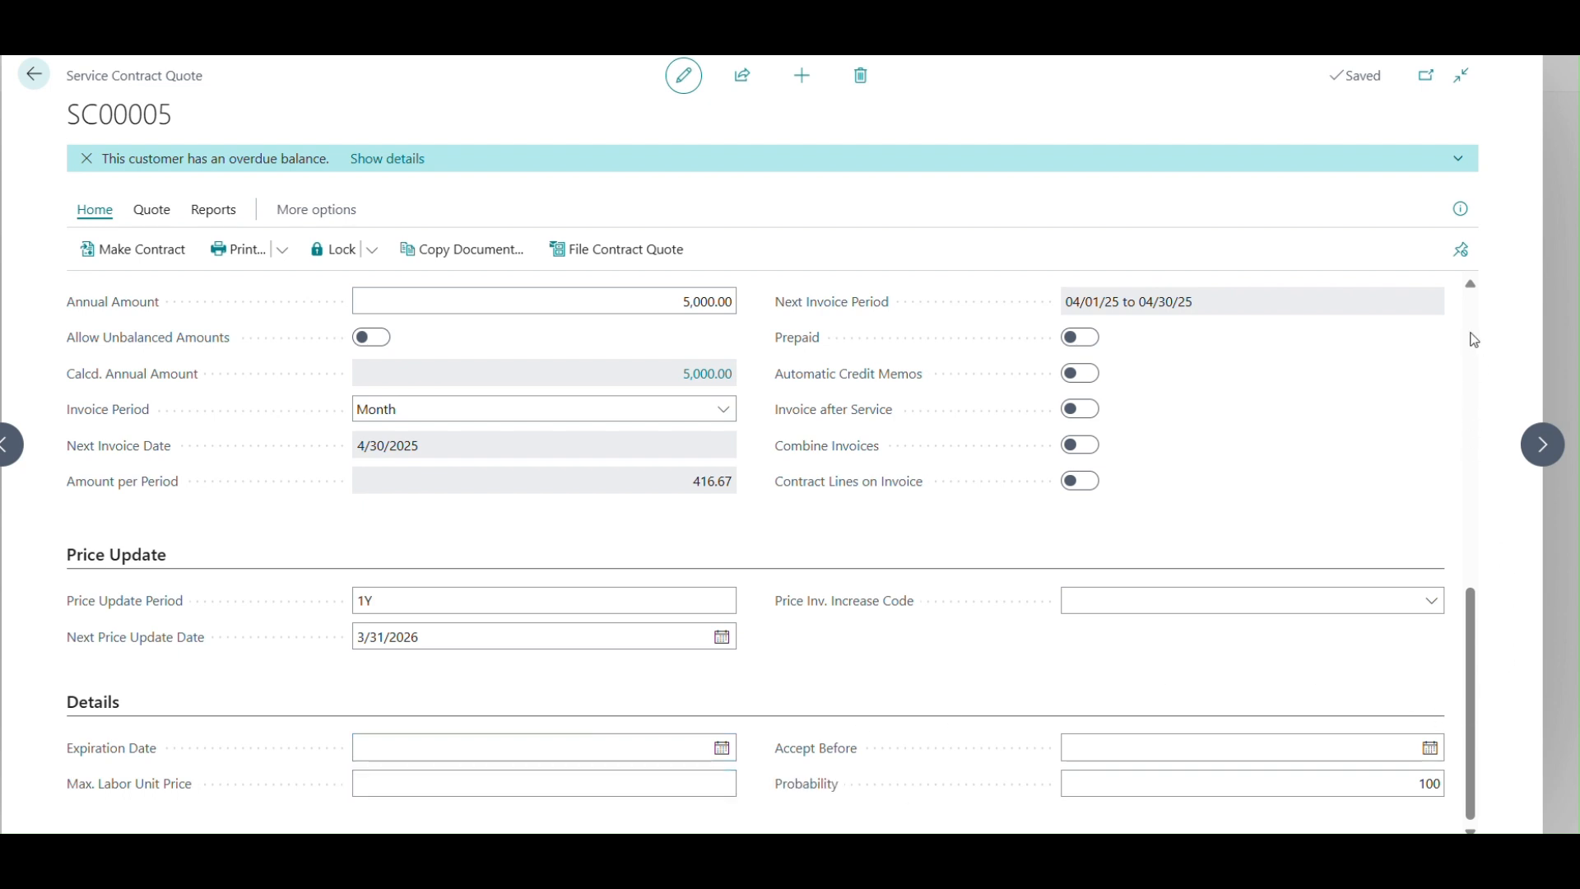
- Examine the details of the PM service order type assigned in the Service section, and return to the quote
scroll(1473, 340, "up", 6)
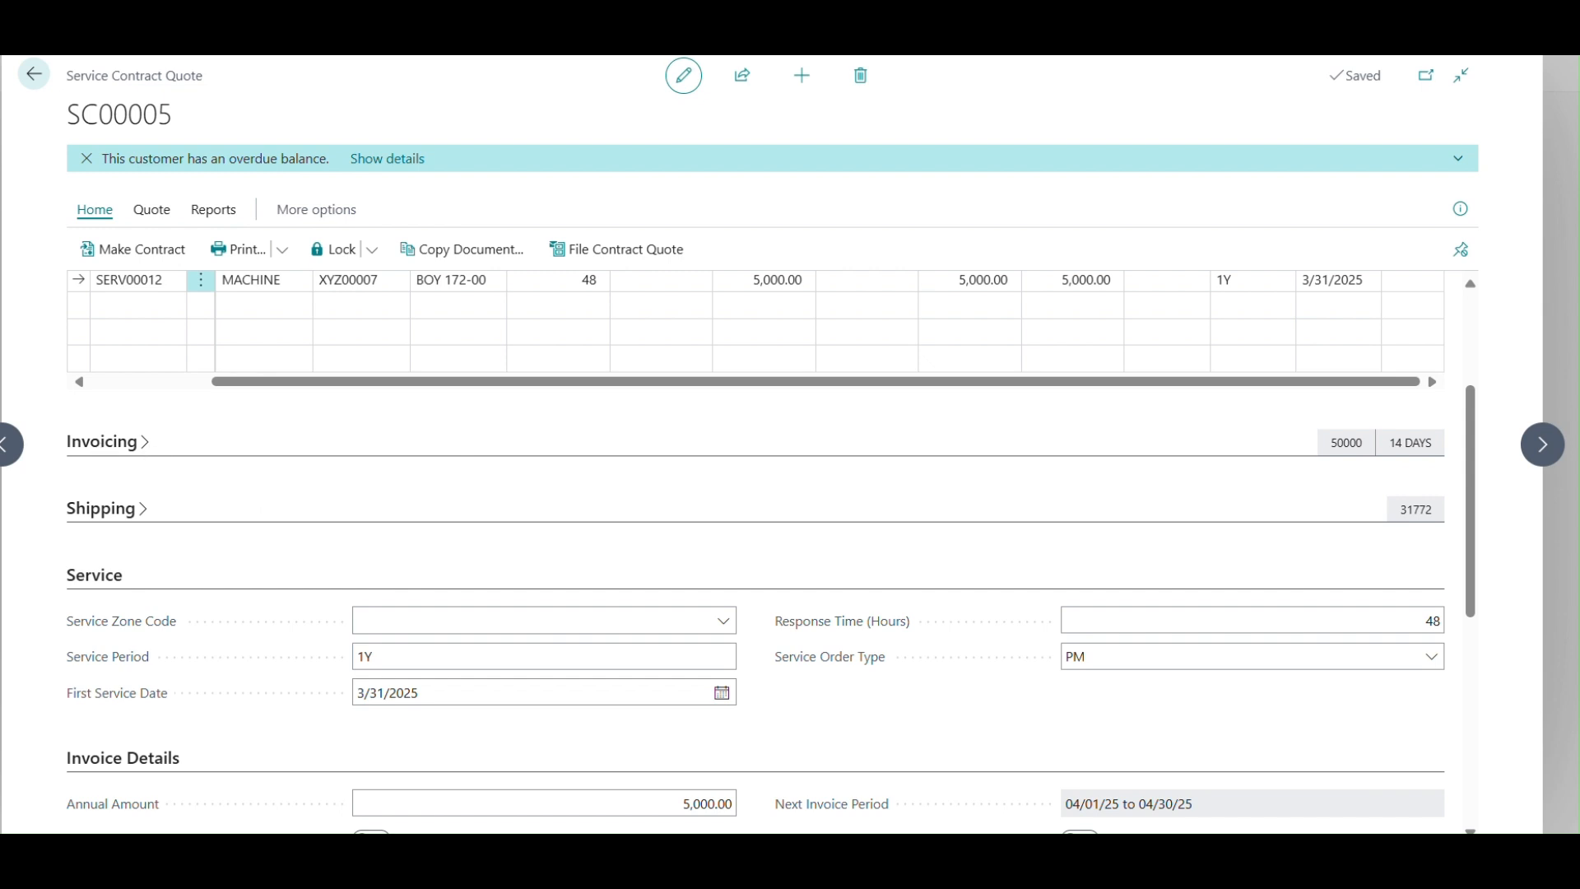
left_click(1431, 658)
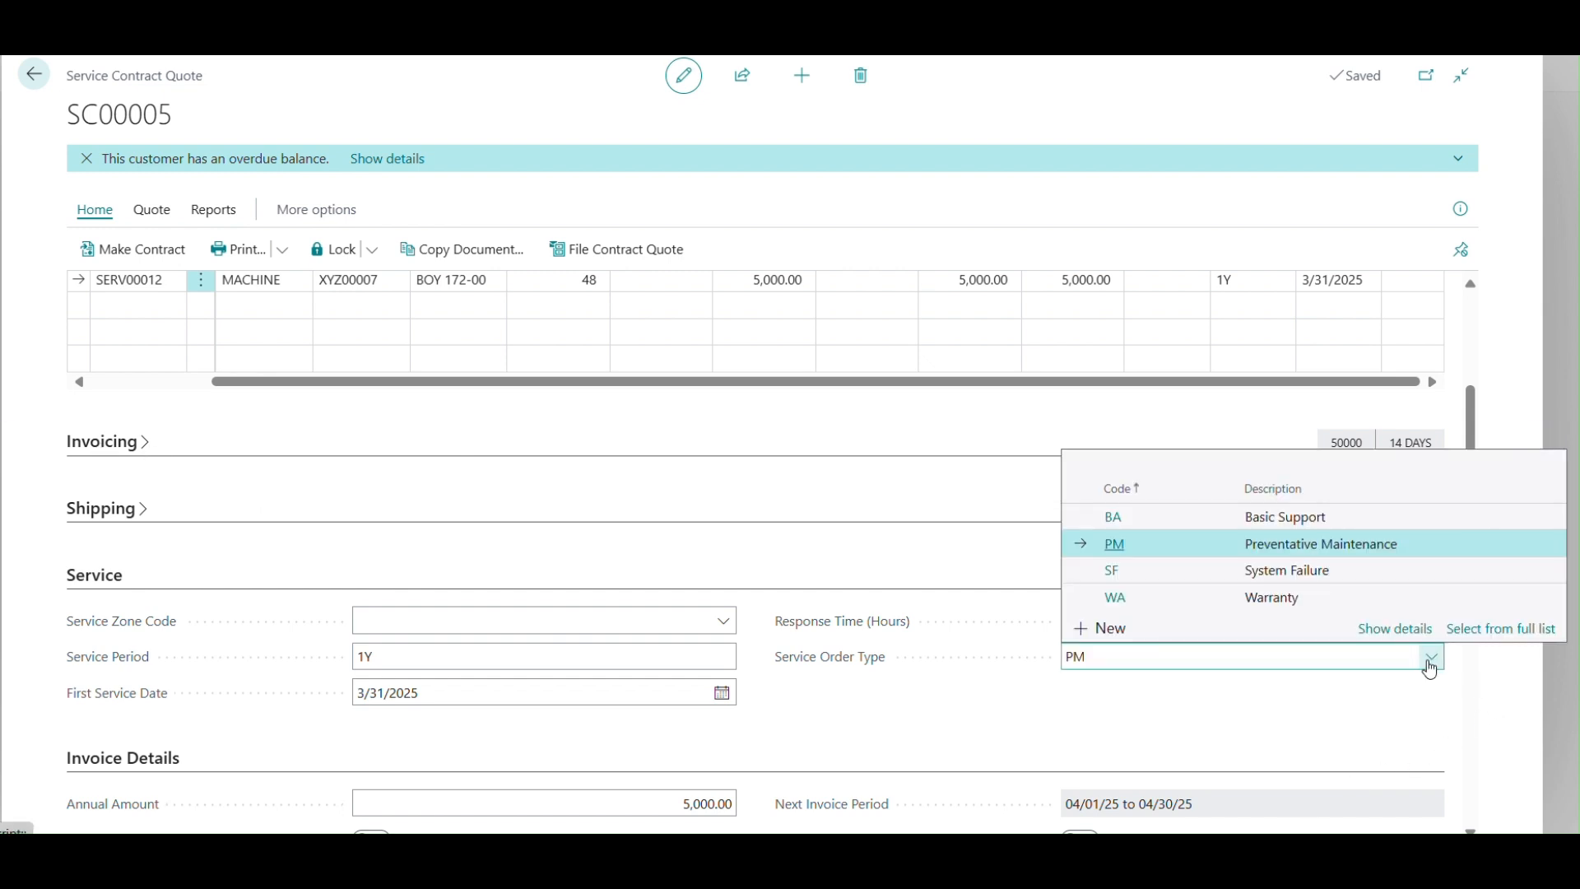
left_click(1396, 630)
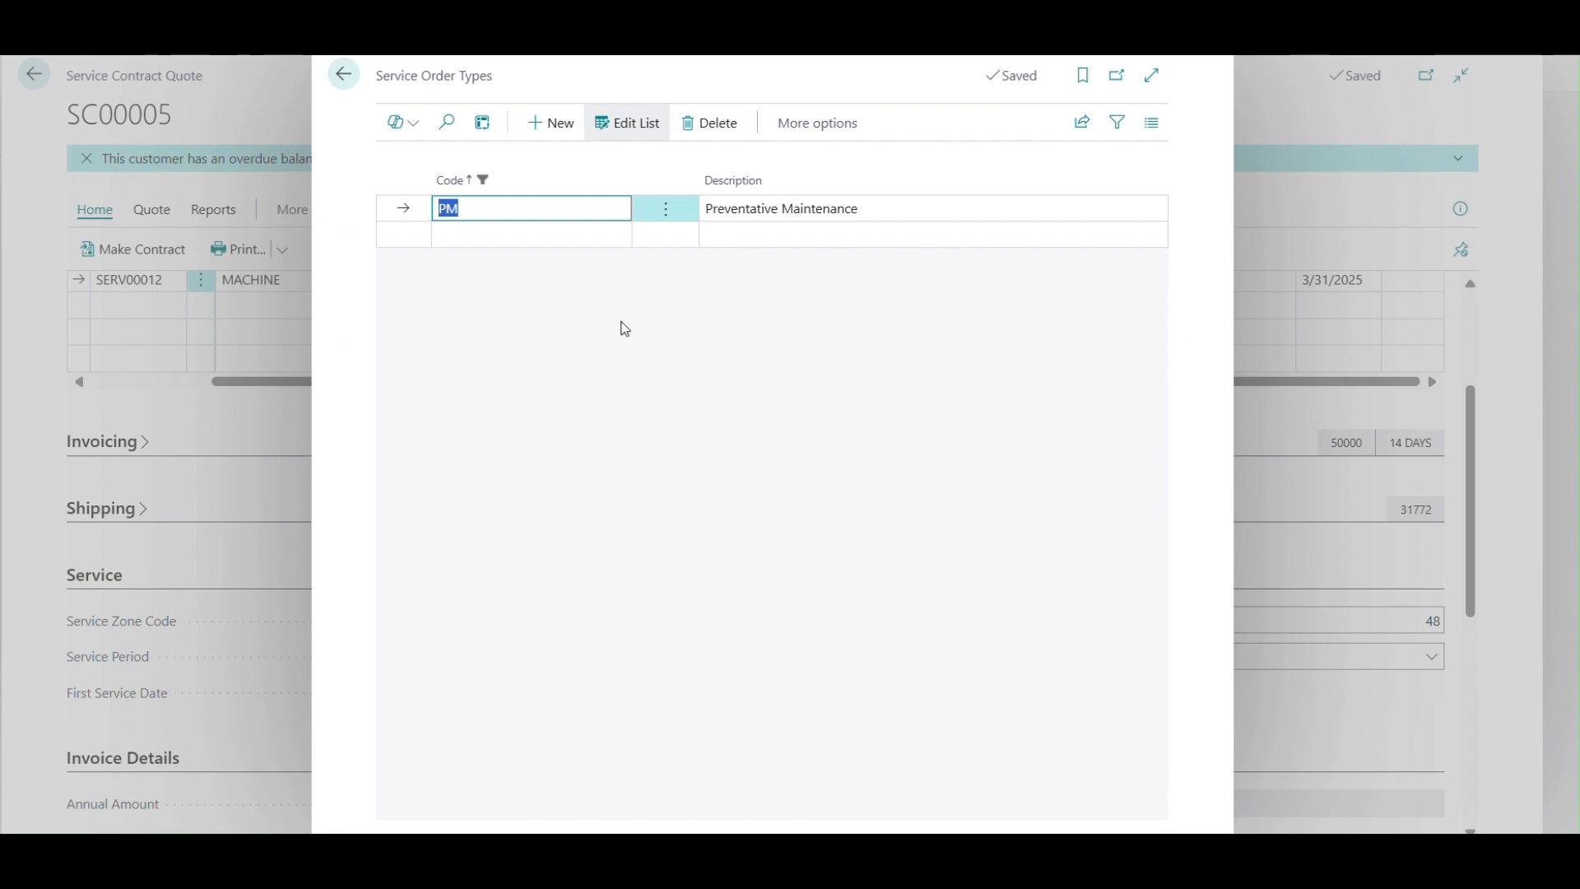
left_click(345, 82)
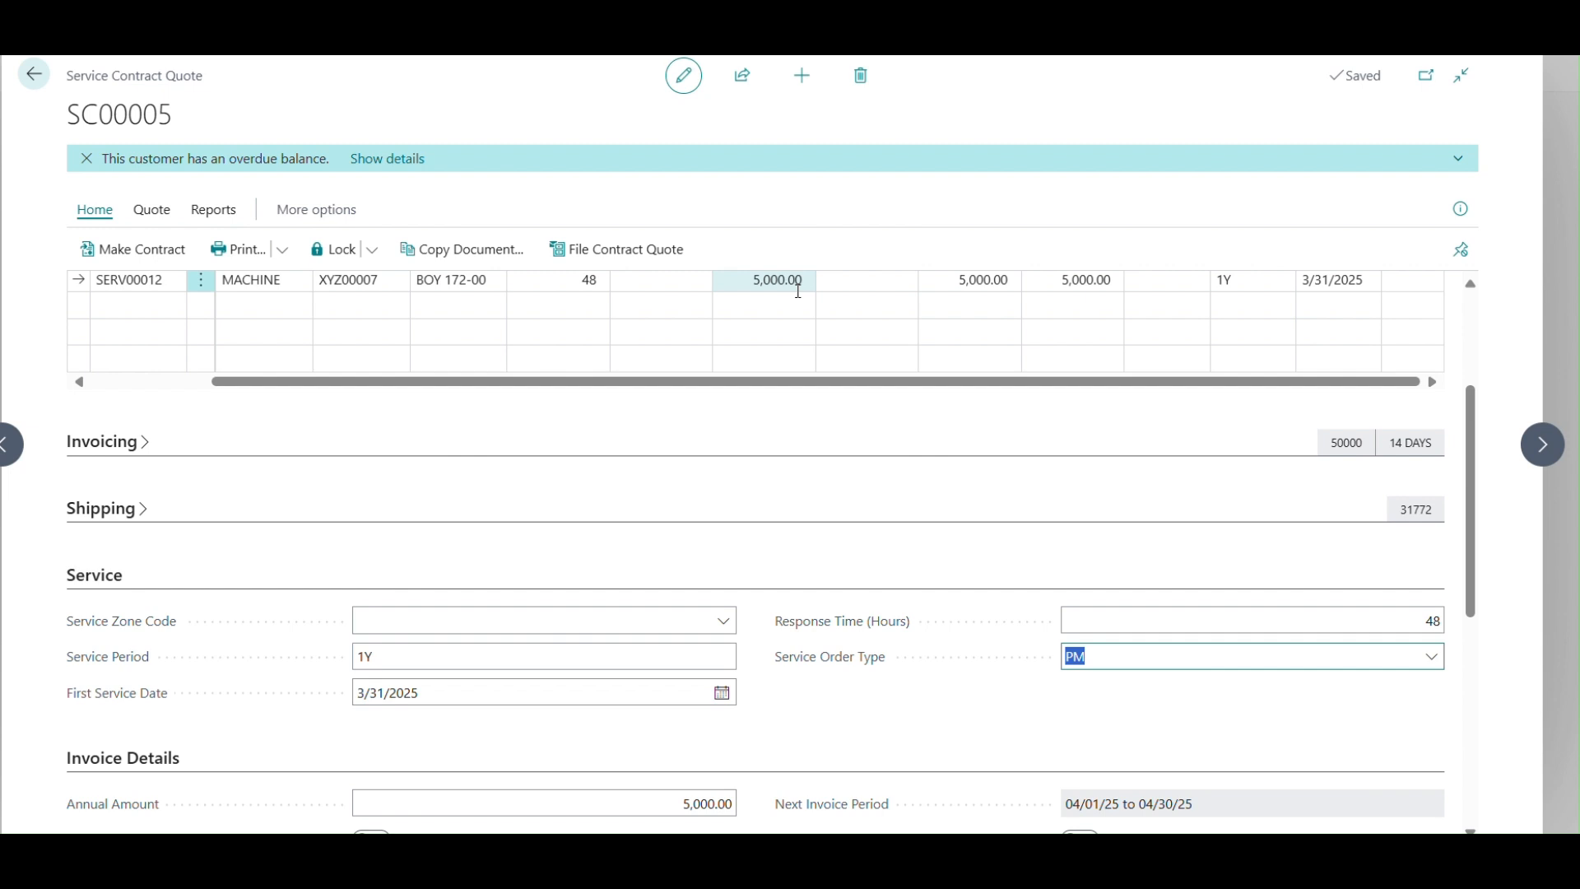
- Set the Serv. Contract Acc. Gr. Code in the quote's Invoicing section to SCAG
left_click(85, 444)
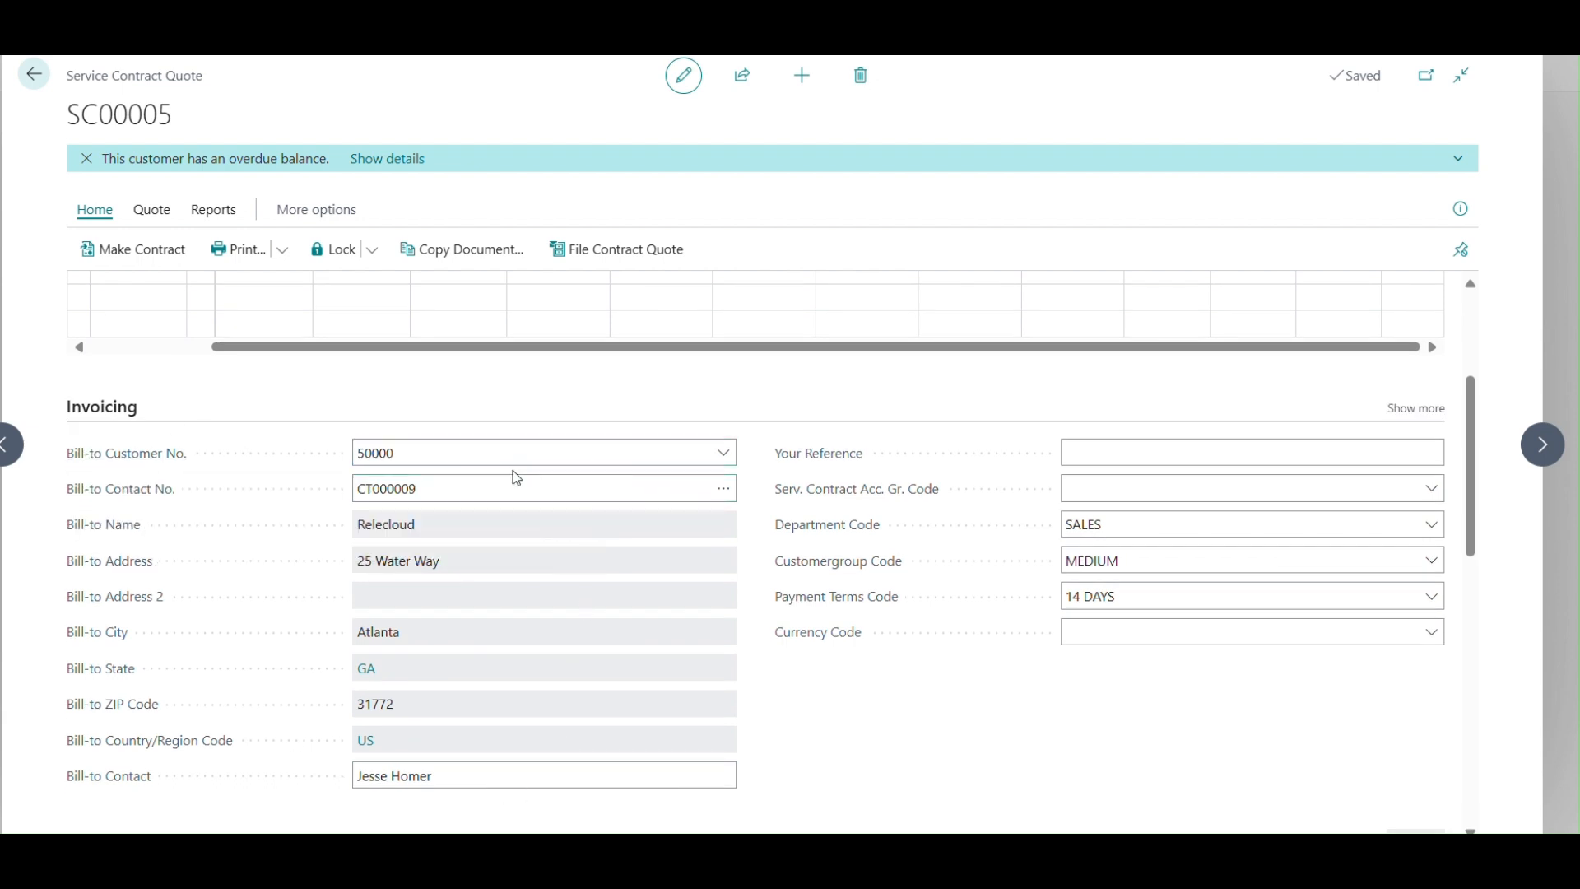
left_click(1438, 495)
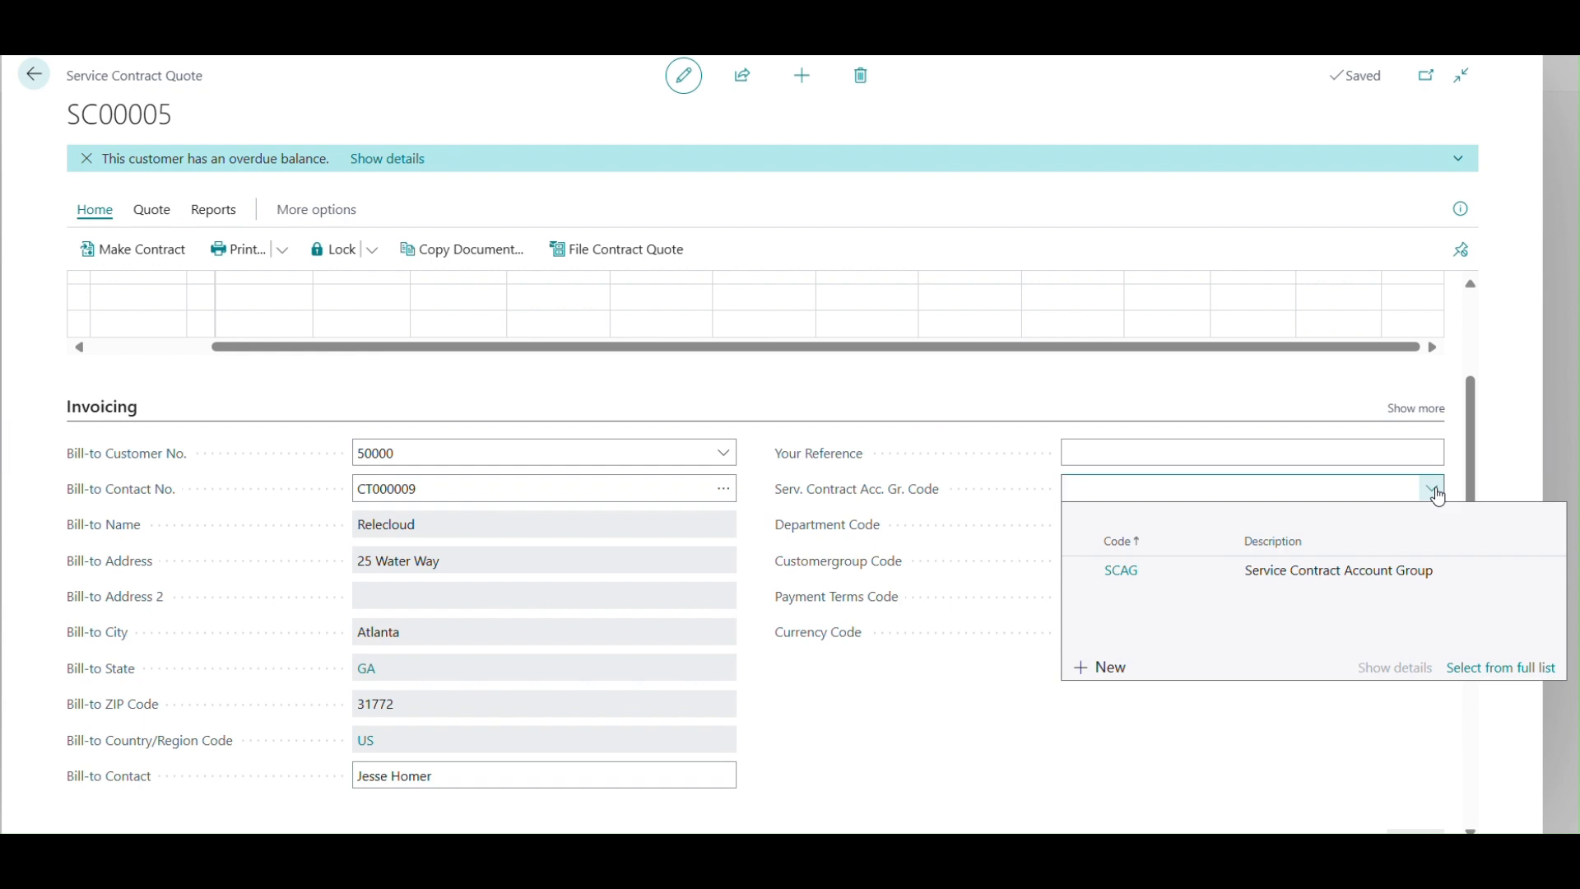
left_click(1198, 571)
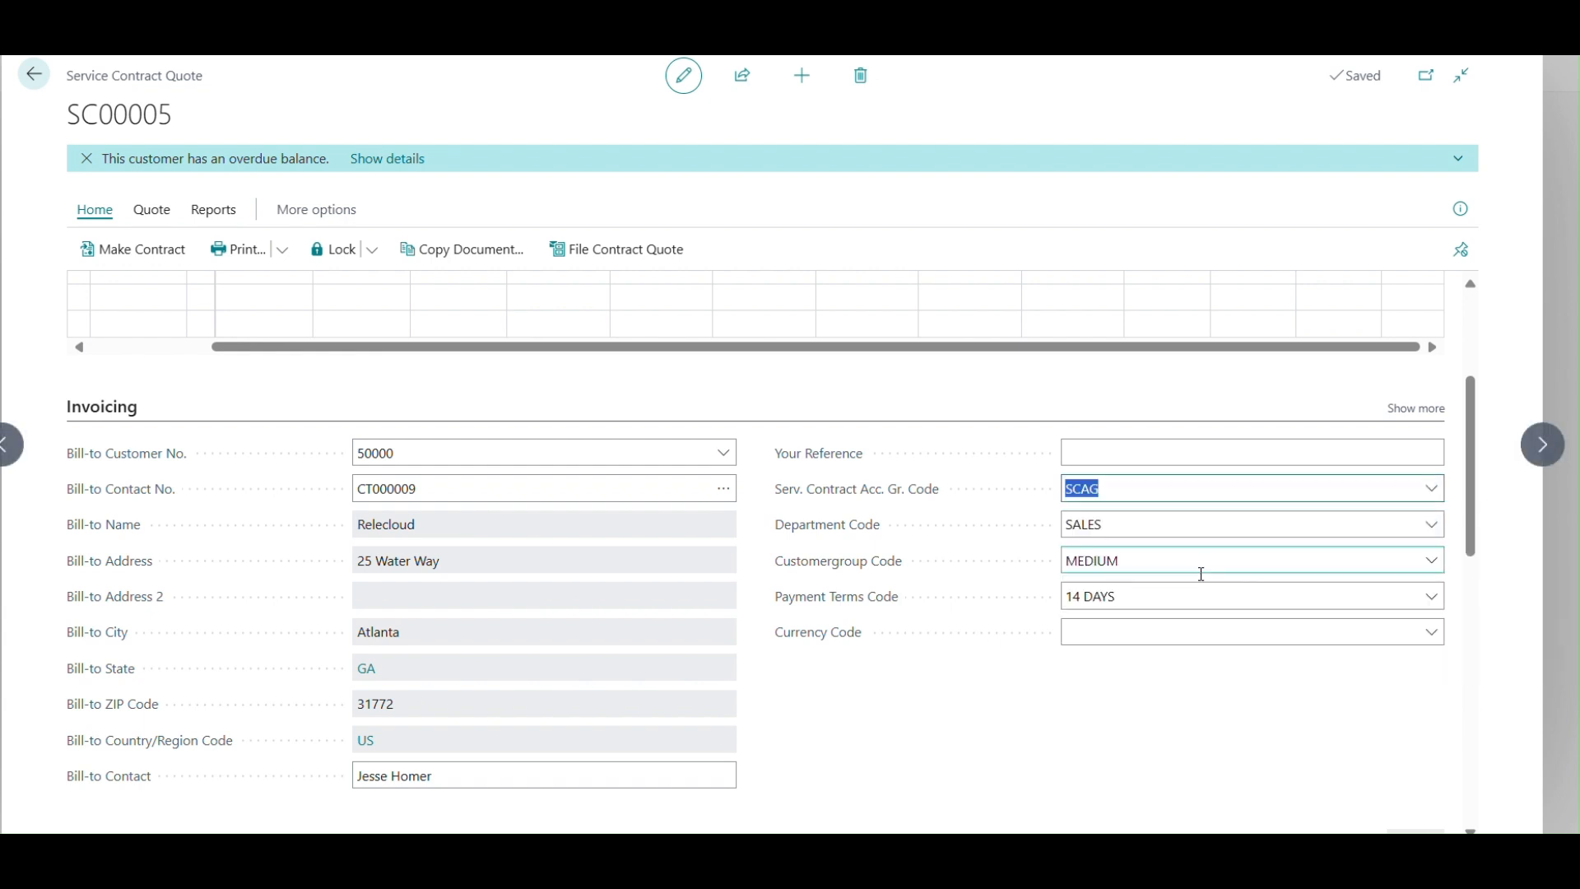
- Examine the prepaid and non-prepaid contract accounts of the SCAG account group, and return to the quote
left_click(1432, 487)
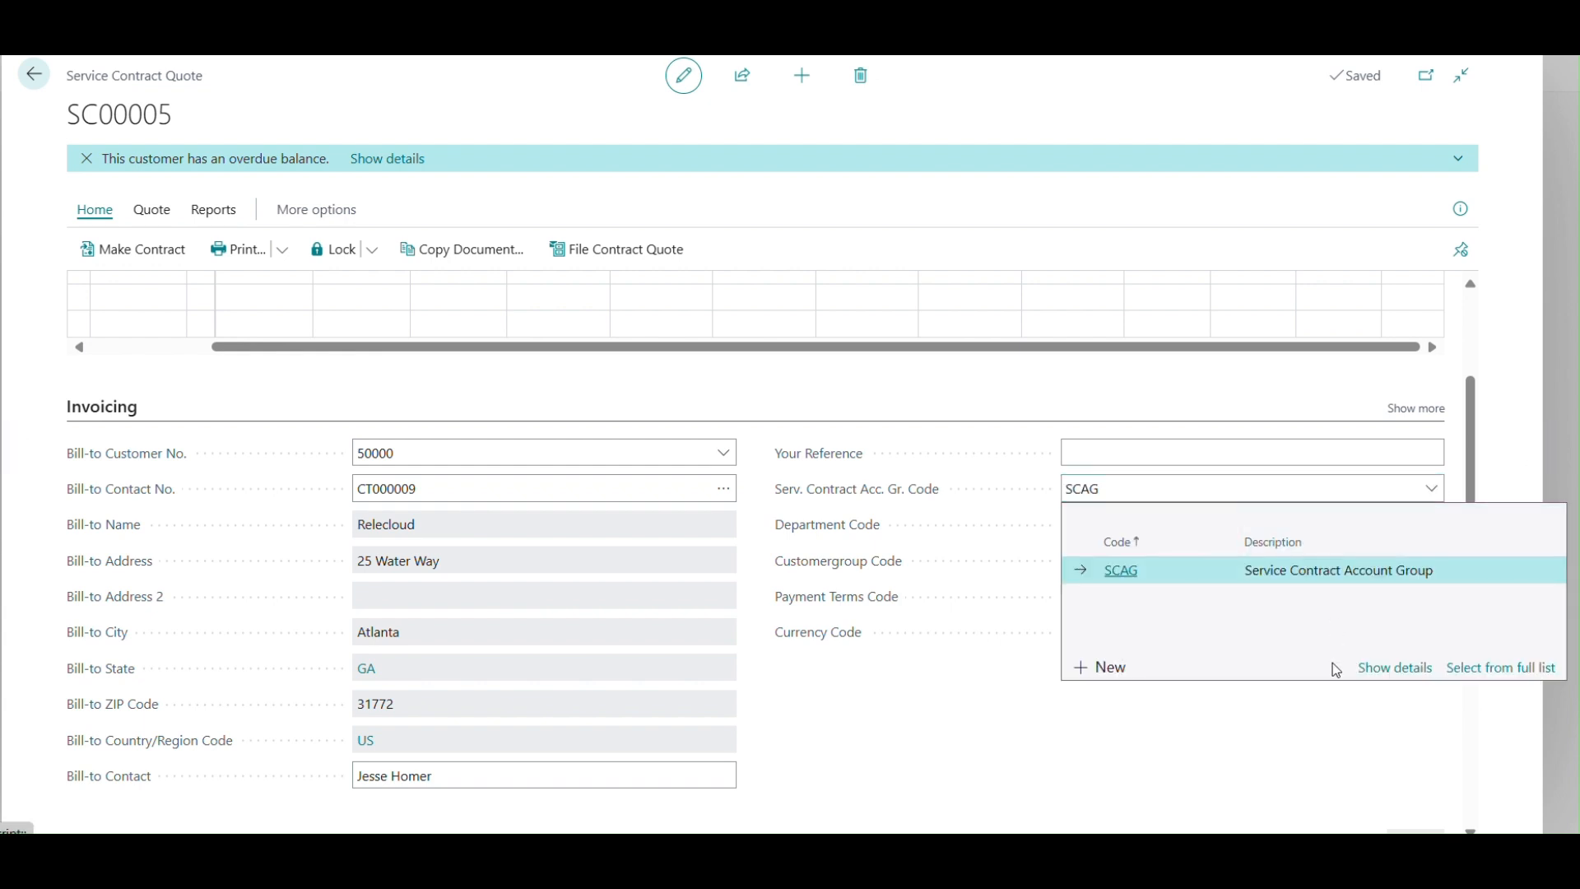
left_click(1392, 669)
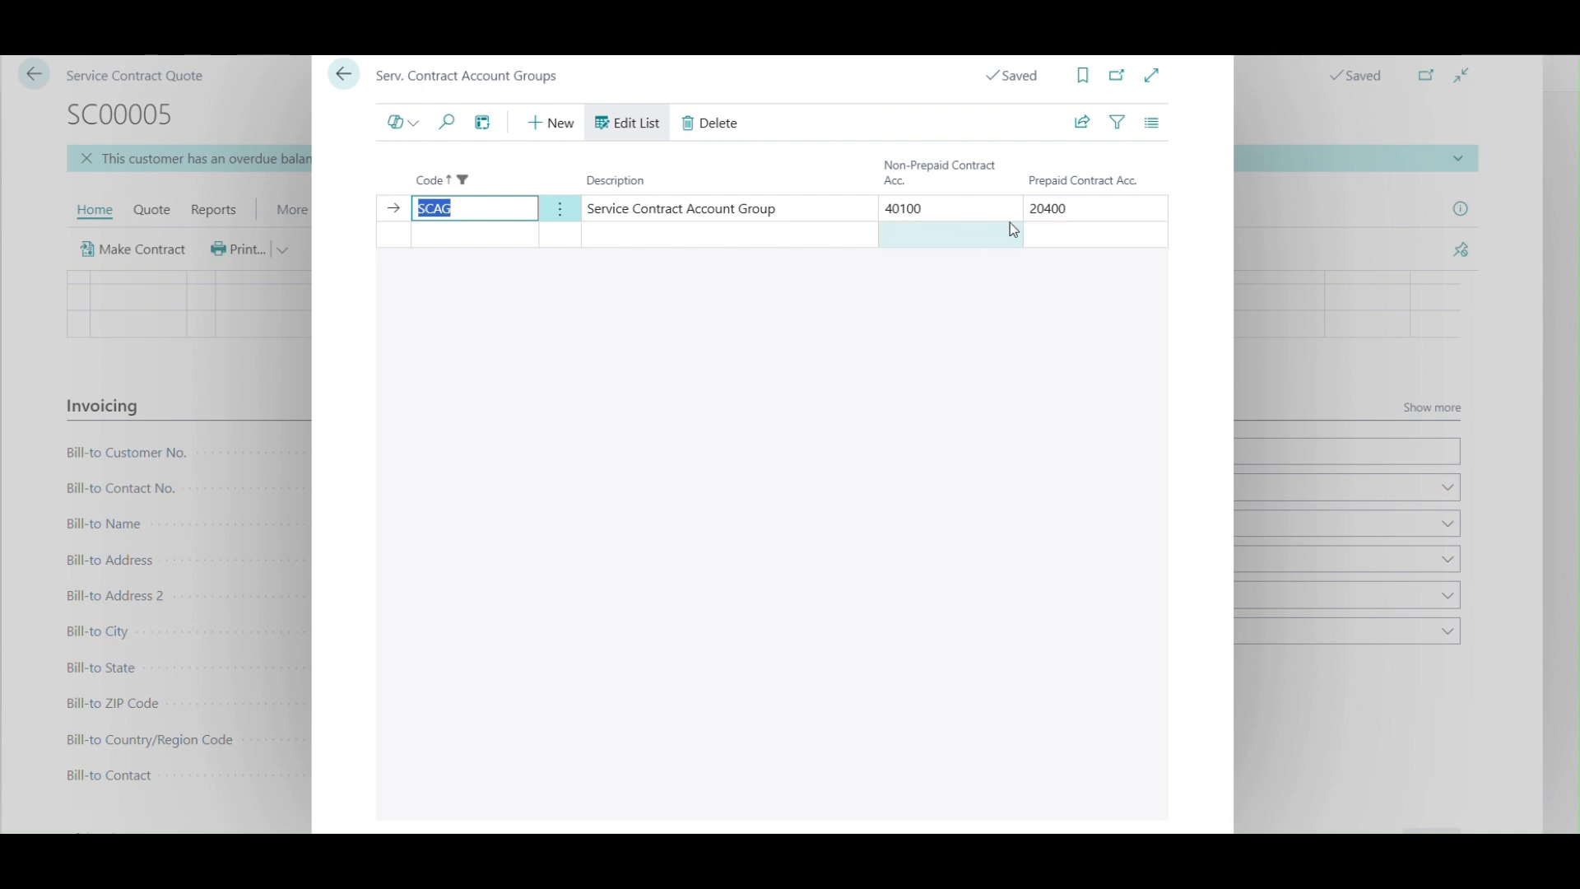
left_click(343, 75)
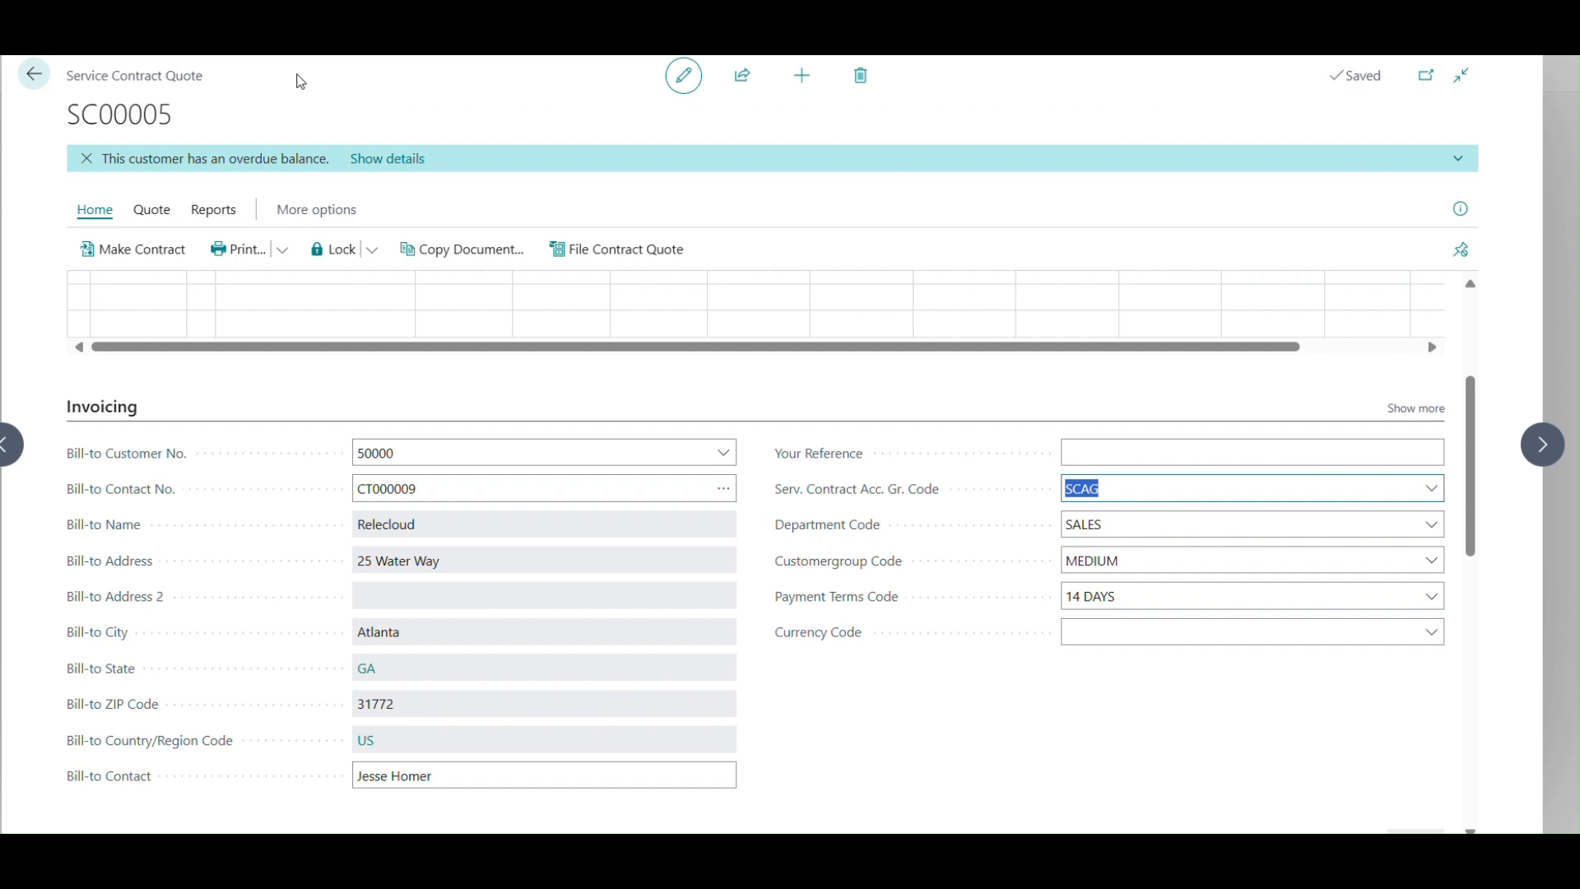
- Enter Equipment PM as the quote's description in the General section
left_click(32, 74)
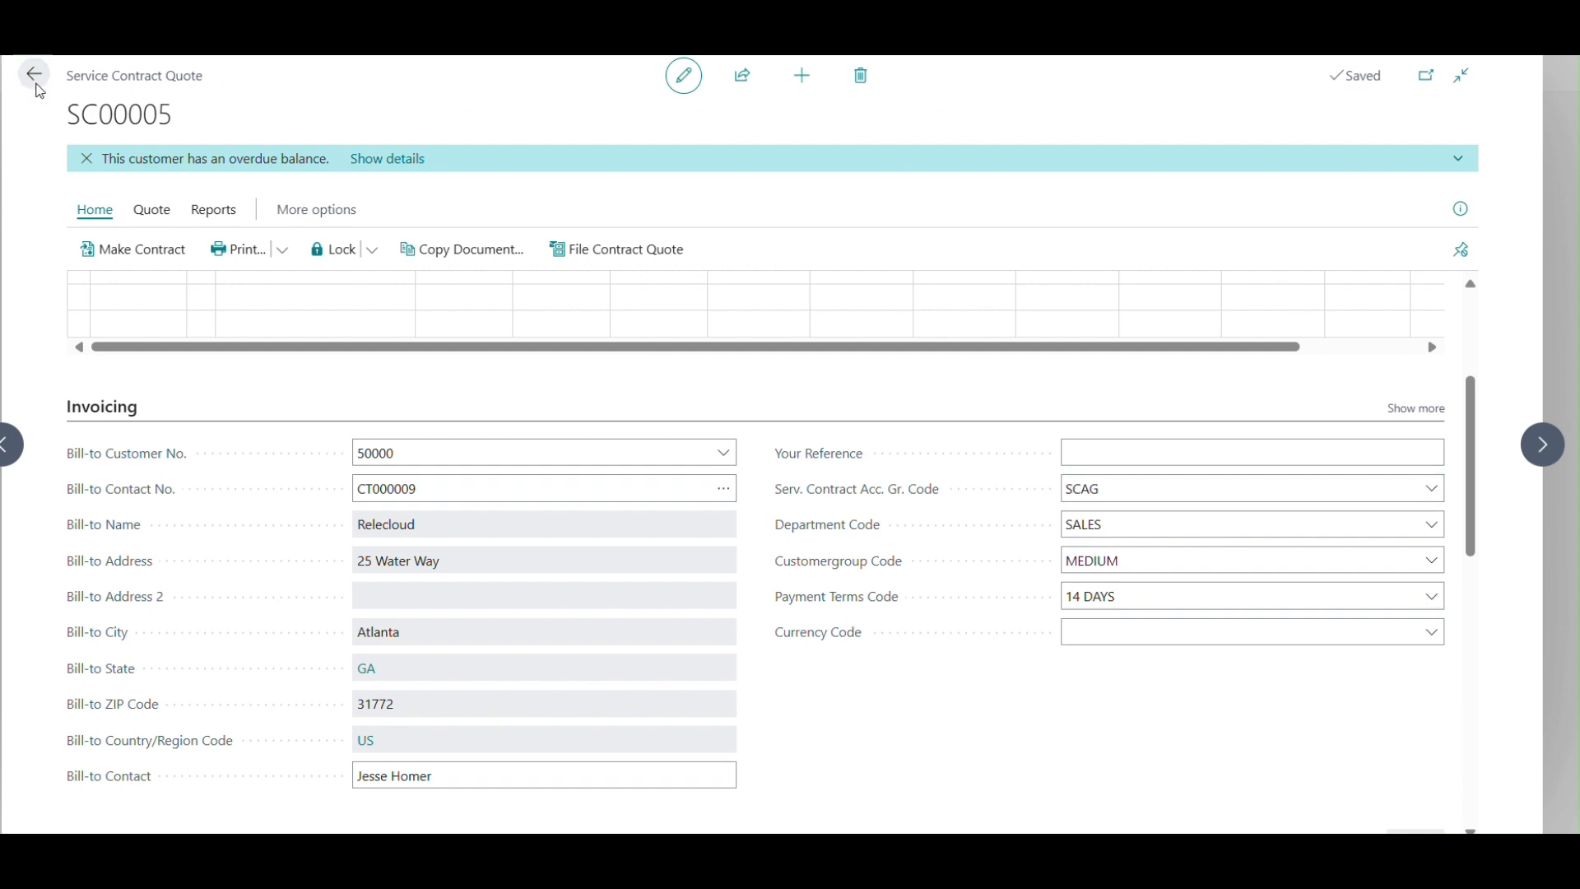
left_click(144, 277)
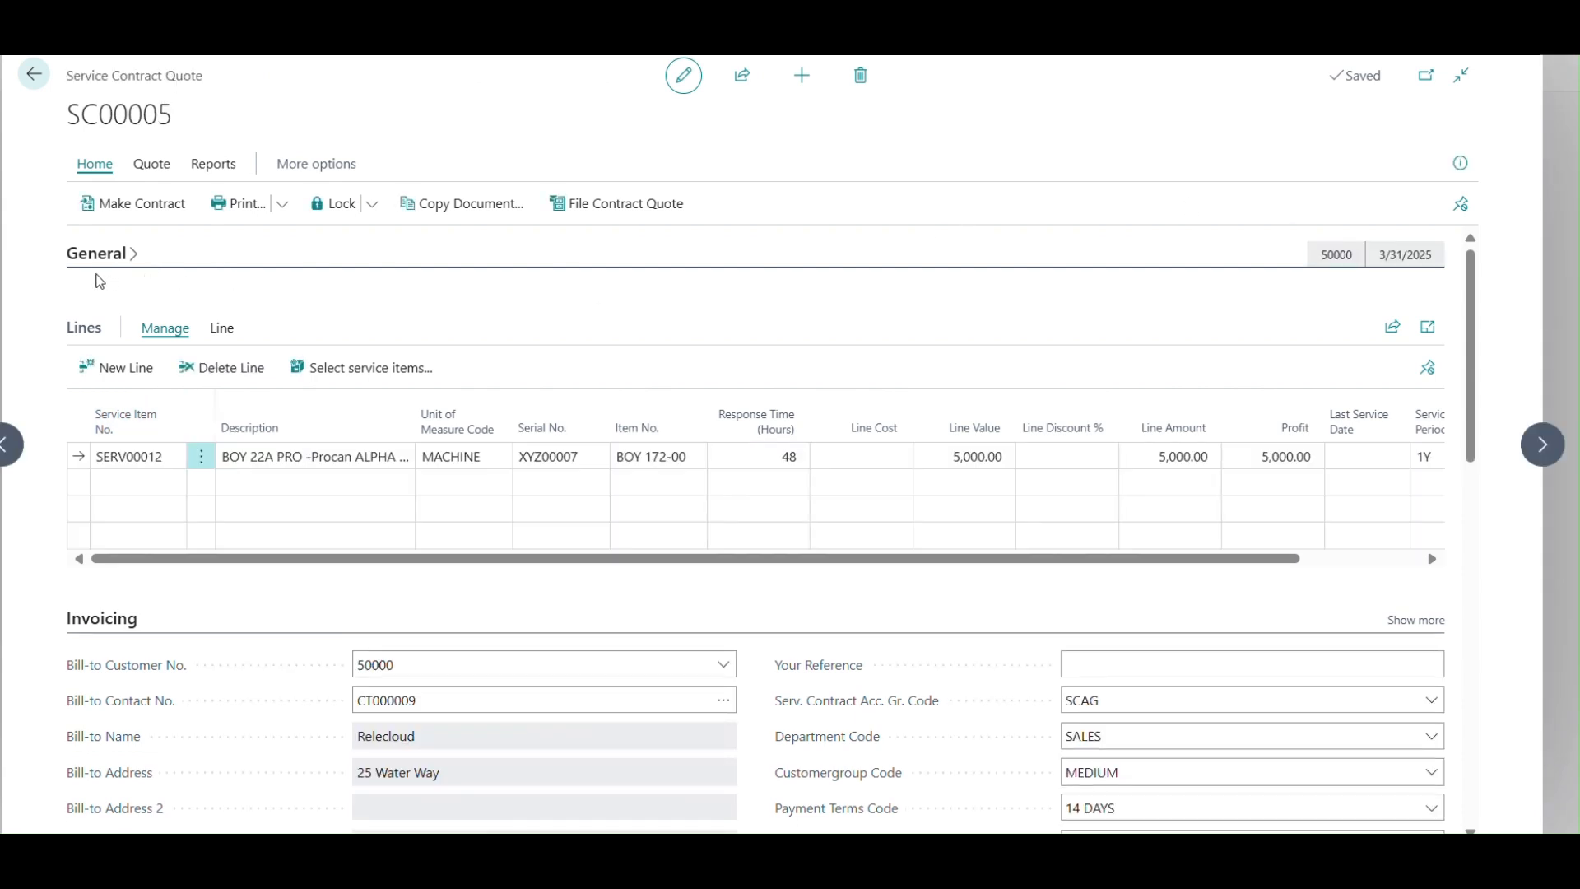
left_click(414, 309)
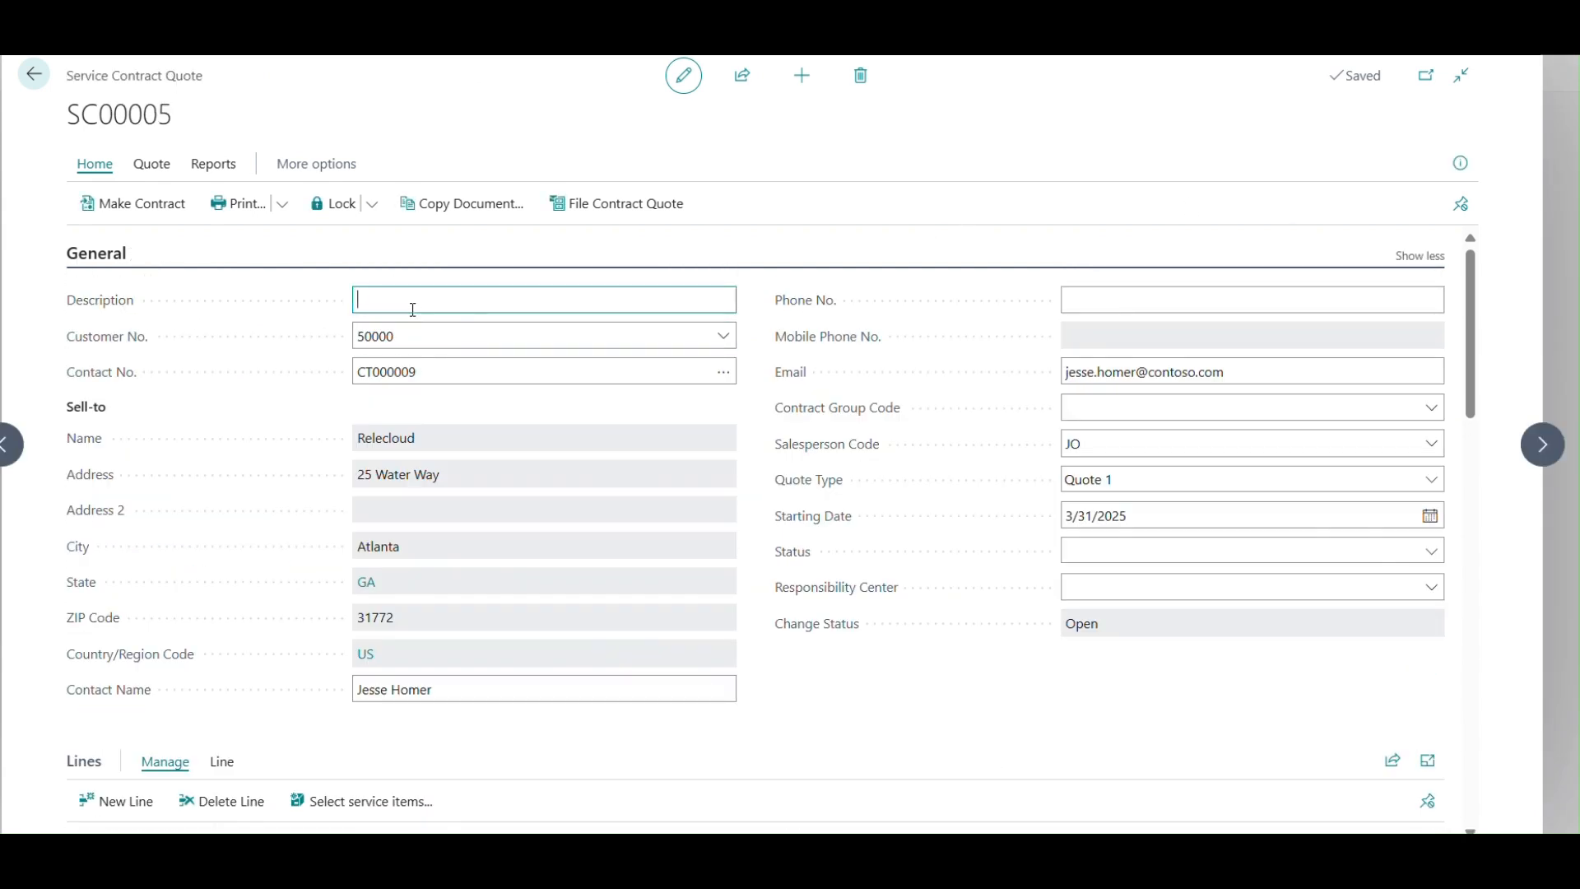
type("Equipment PM")
- Convert the Equipment PM quote into a service contract without creating an invoice for the period 03/31/25
left_click(146, 212)
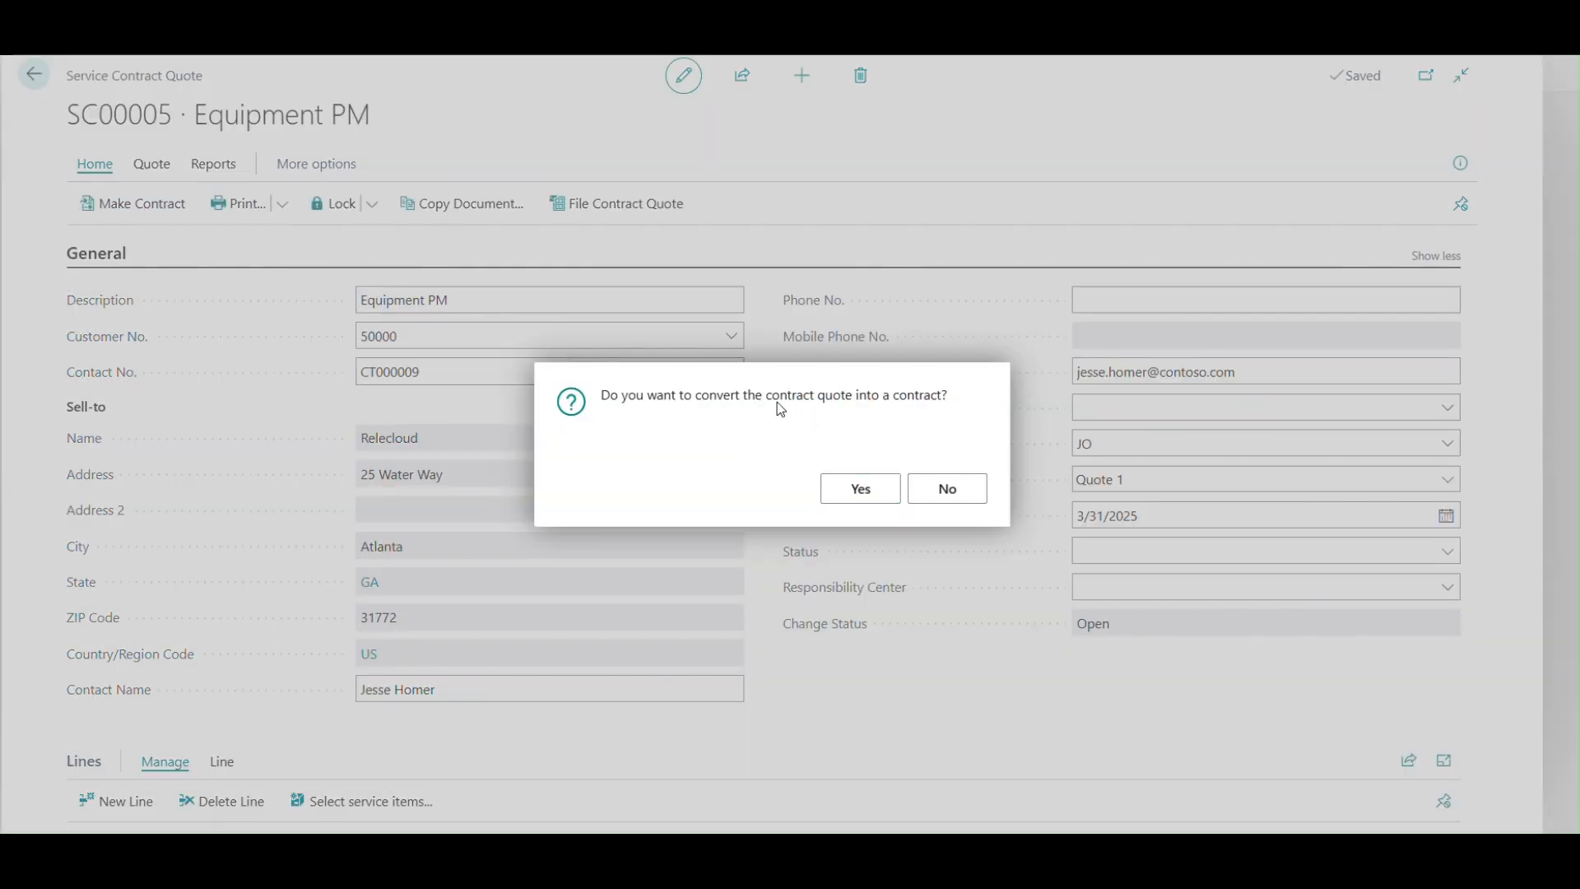
left_click(860, 499)
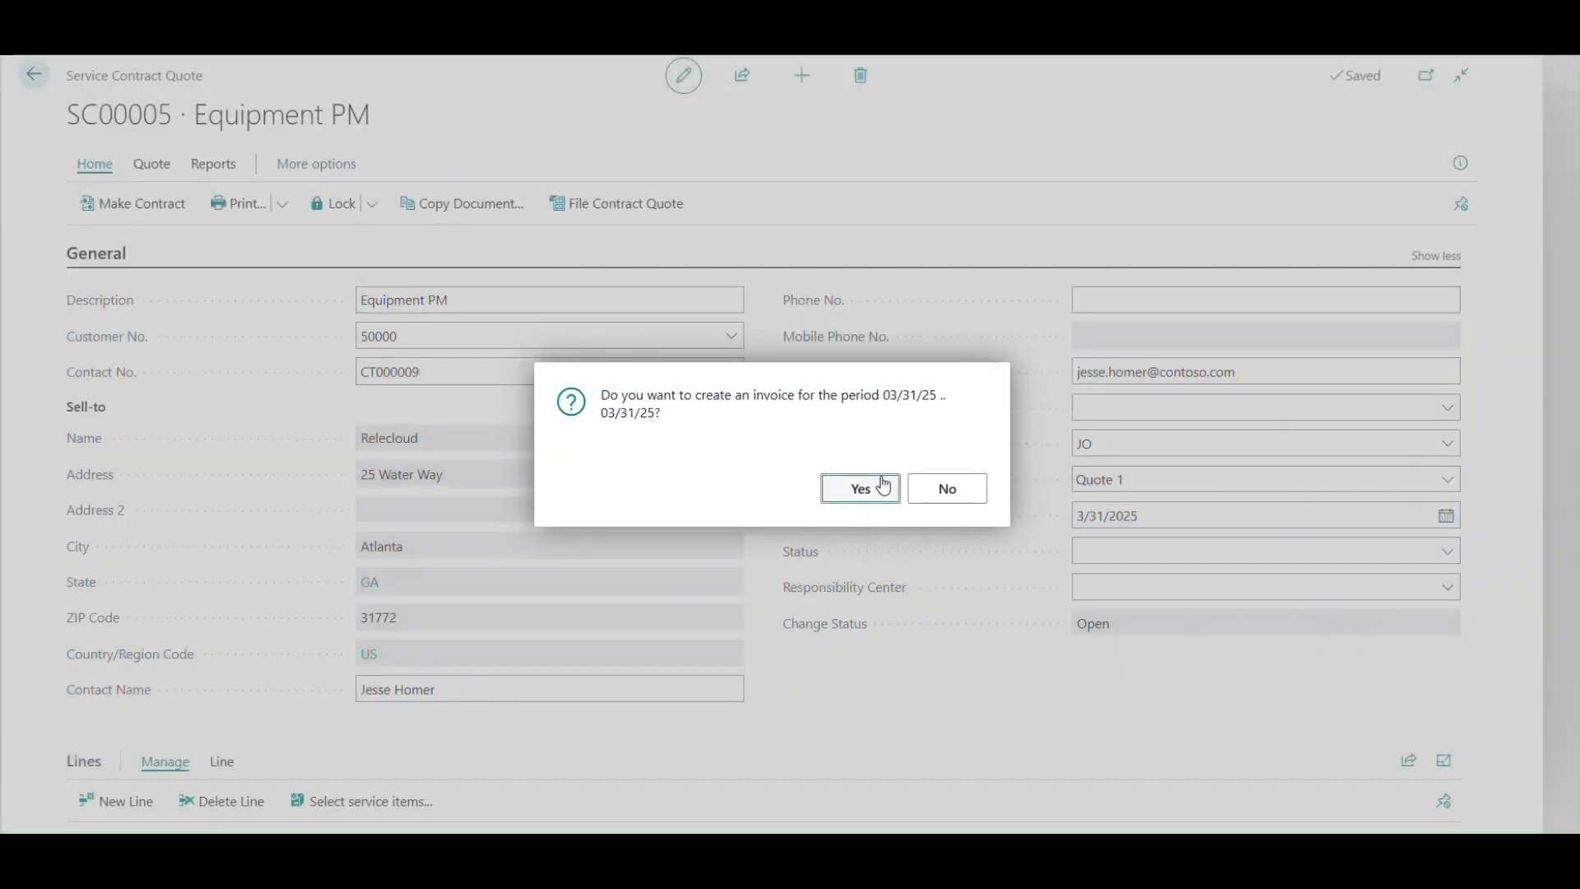
left_click(958, 494)
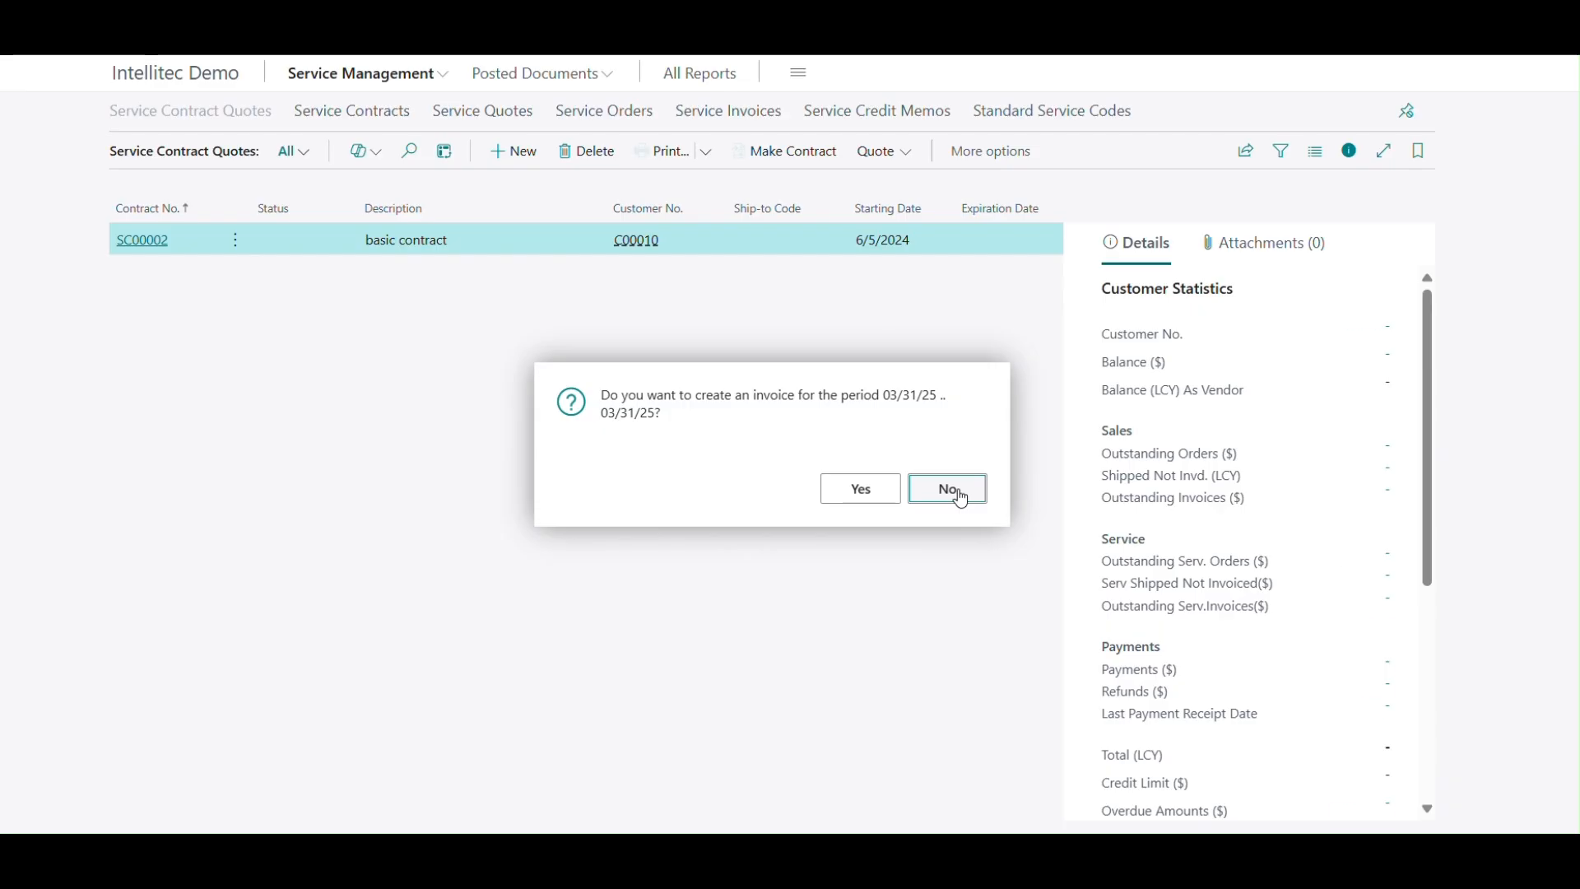
left_click(961, 494)
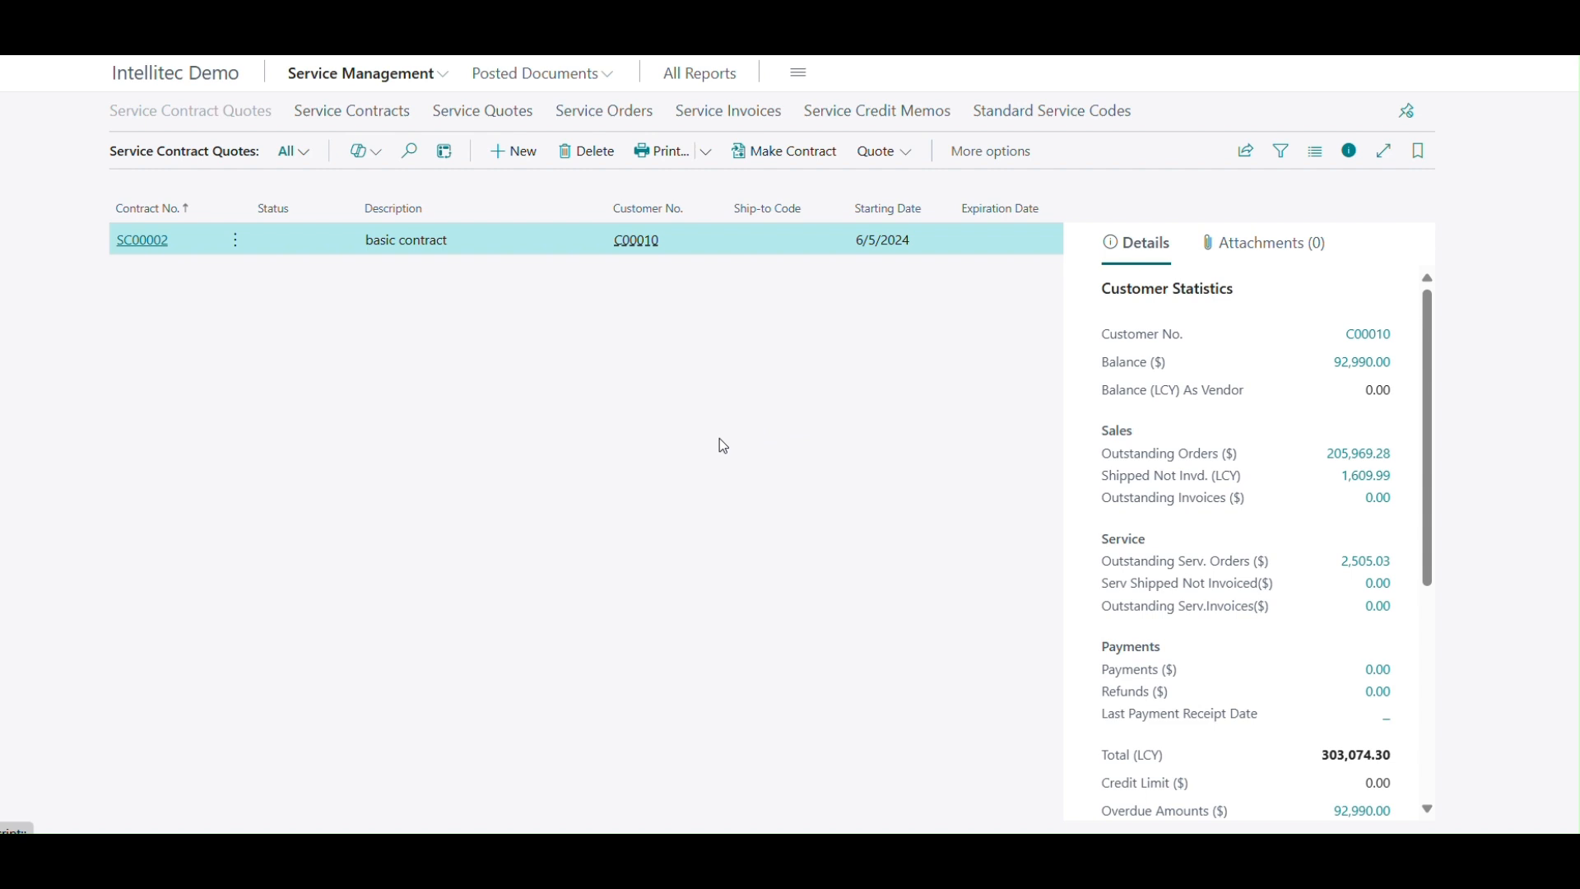
- Open the Service Contracts list
left_click(333, 117)
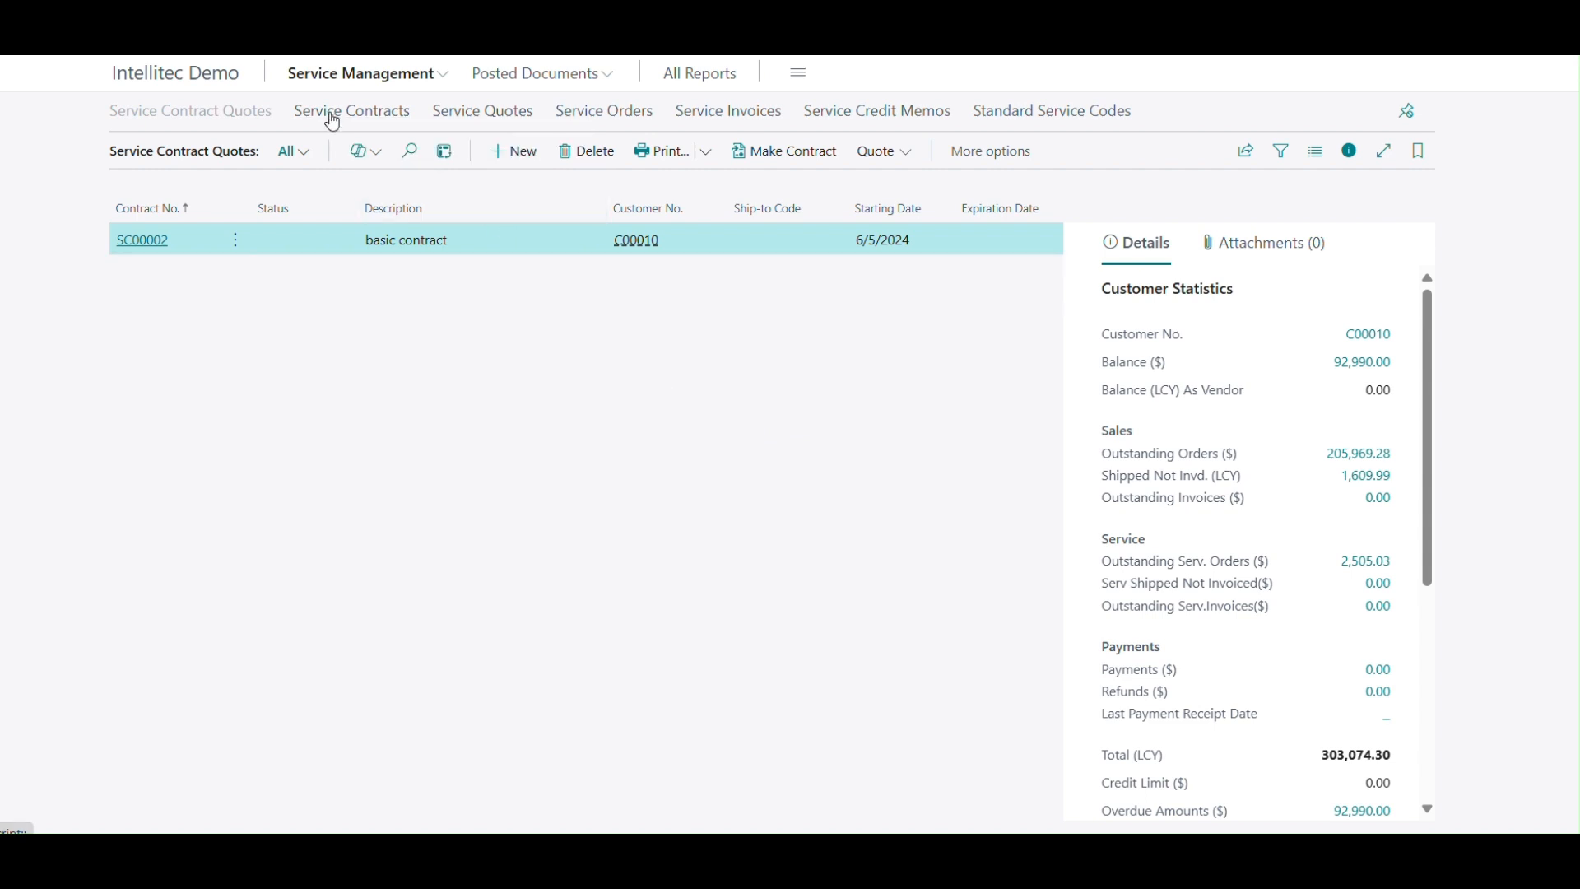